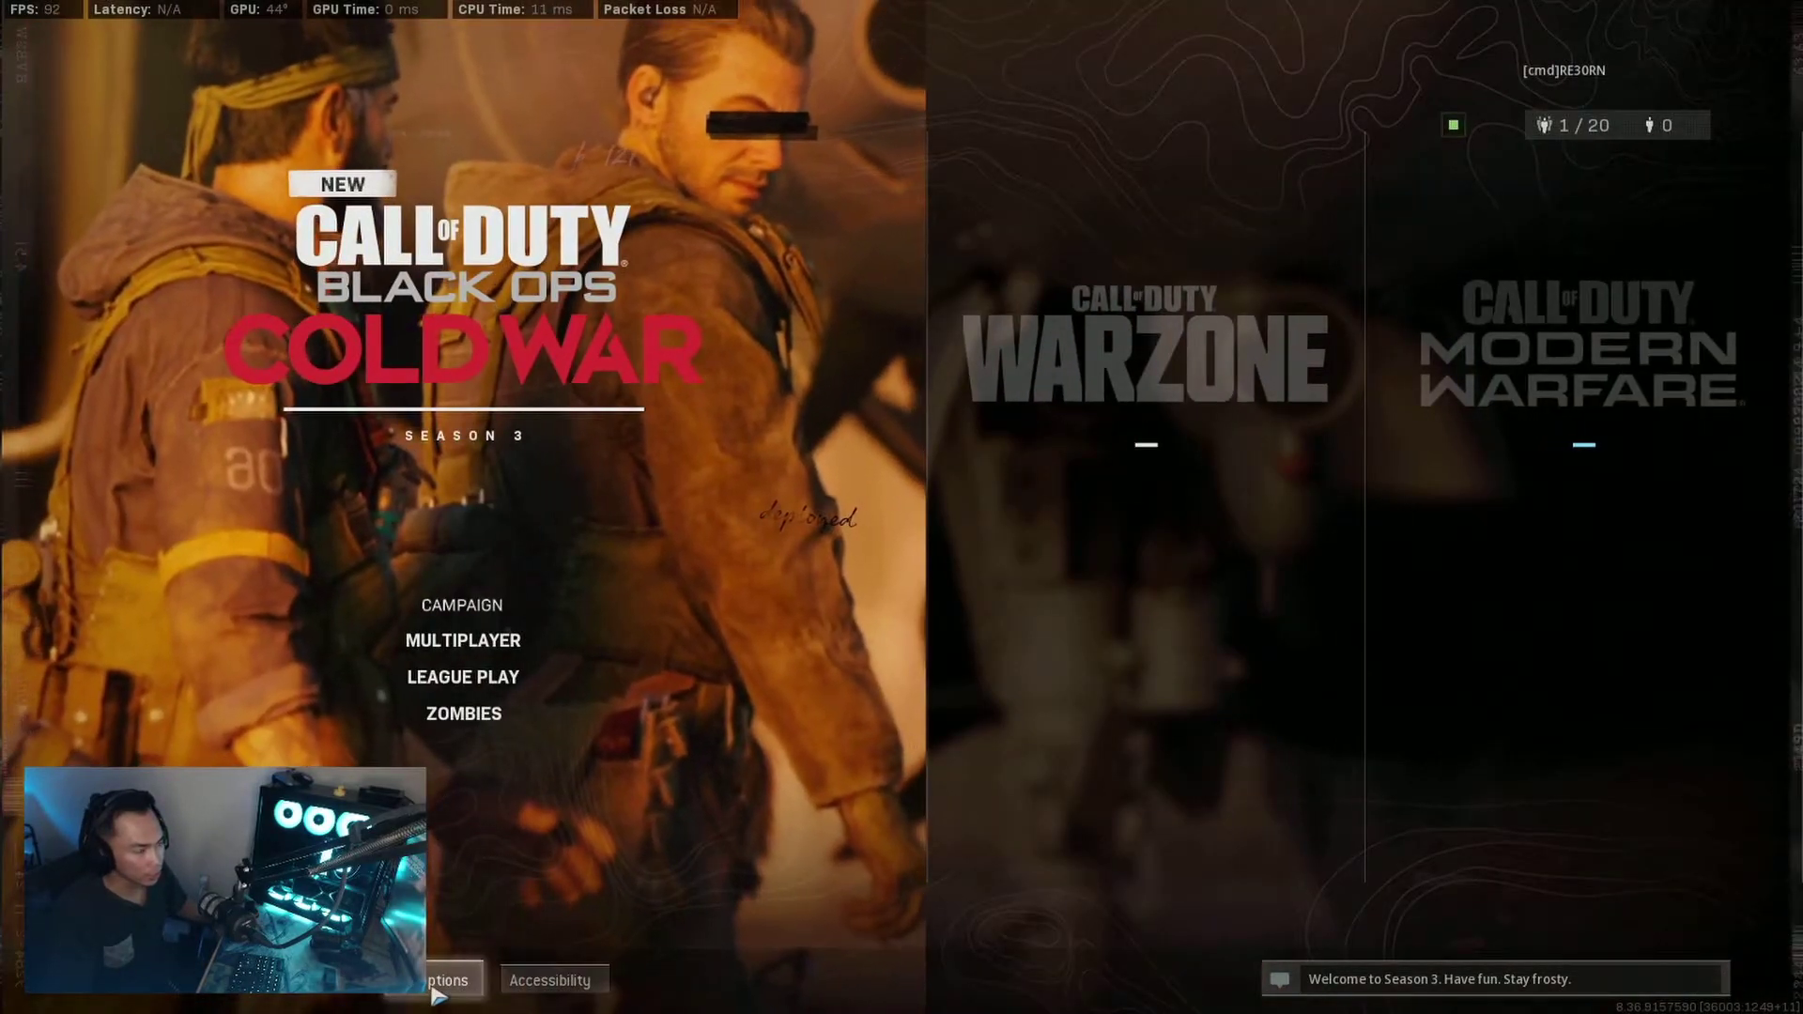
Open Warzone's Options and show the Graphics tab with the 240 refresh rate.
click(434, 985)
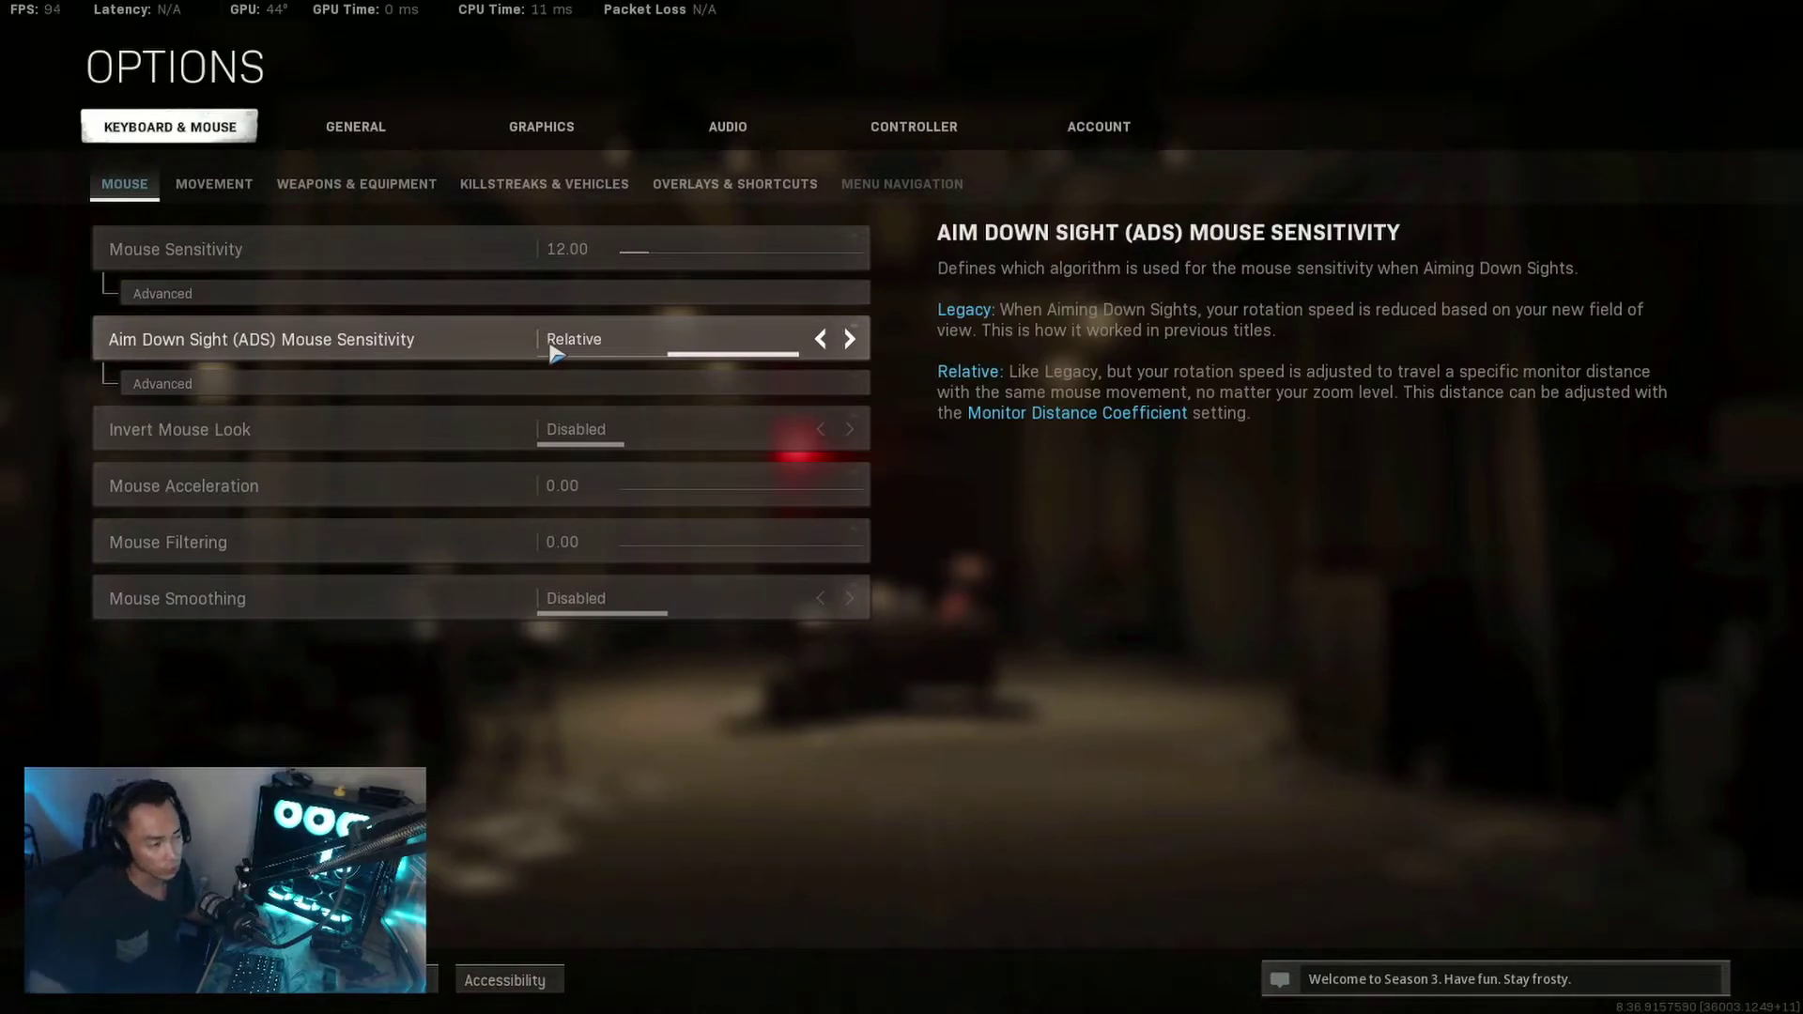
click(552, 126)
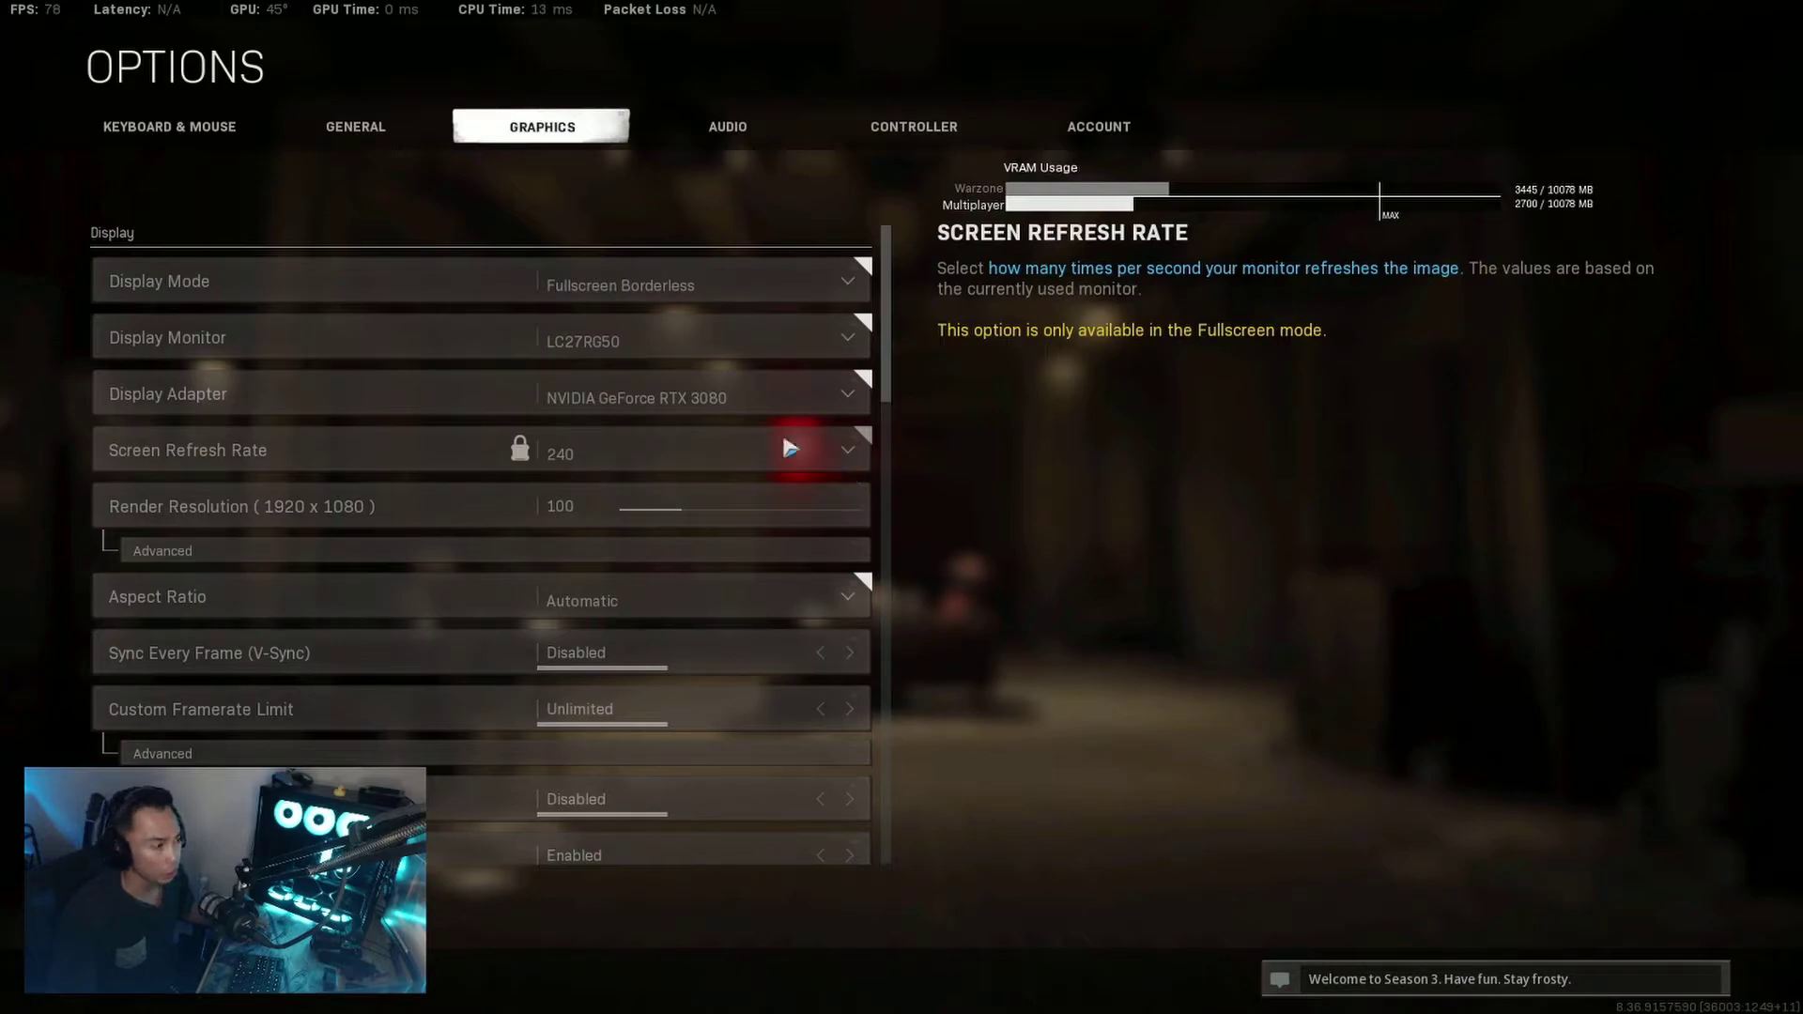
Switch Display Mode to Fullscreen, keep refresh rate 240, then revert to Fullscreen Borderless.
click(728, 286)
click(692, 373)
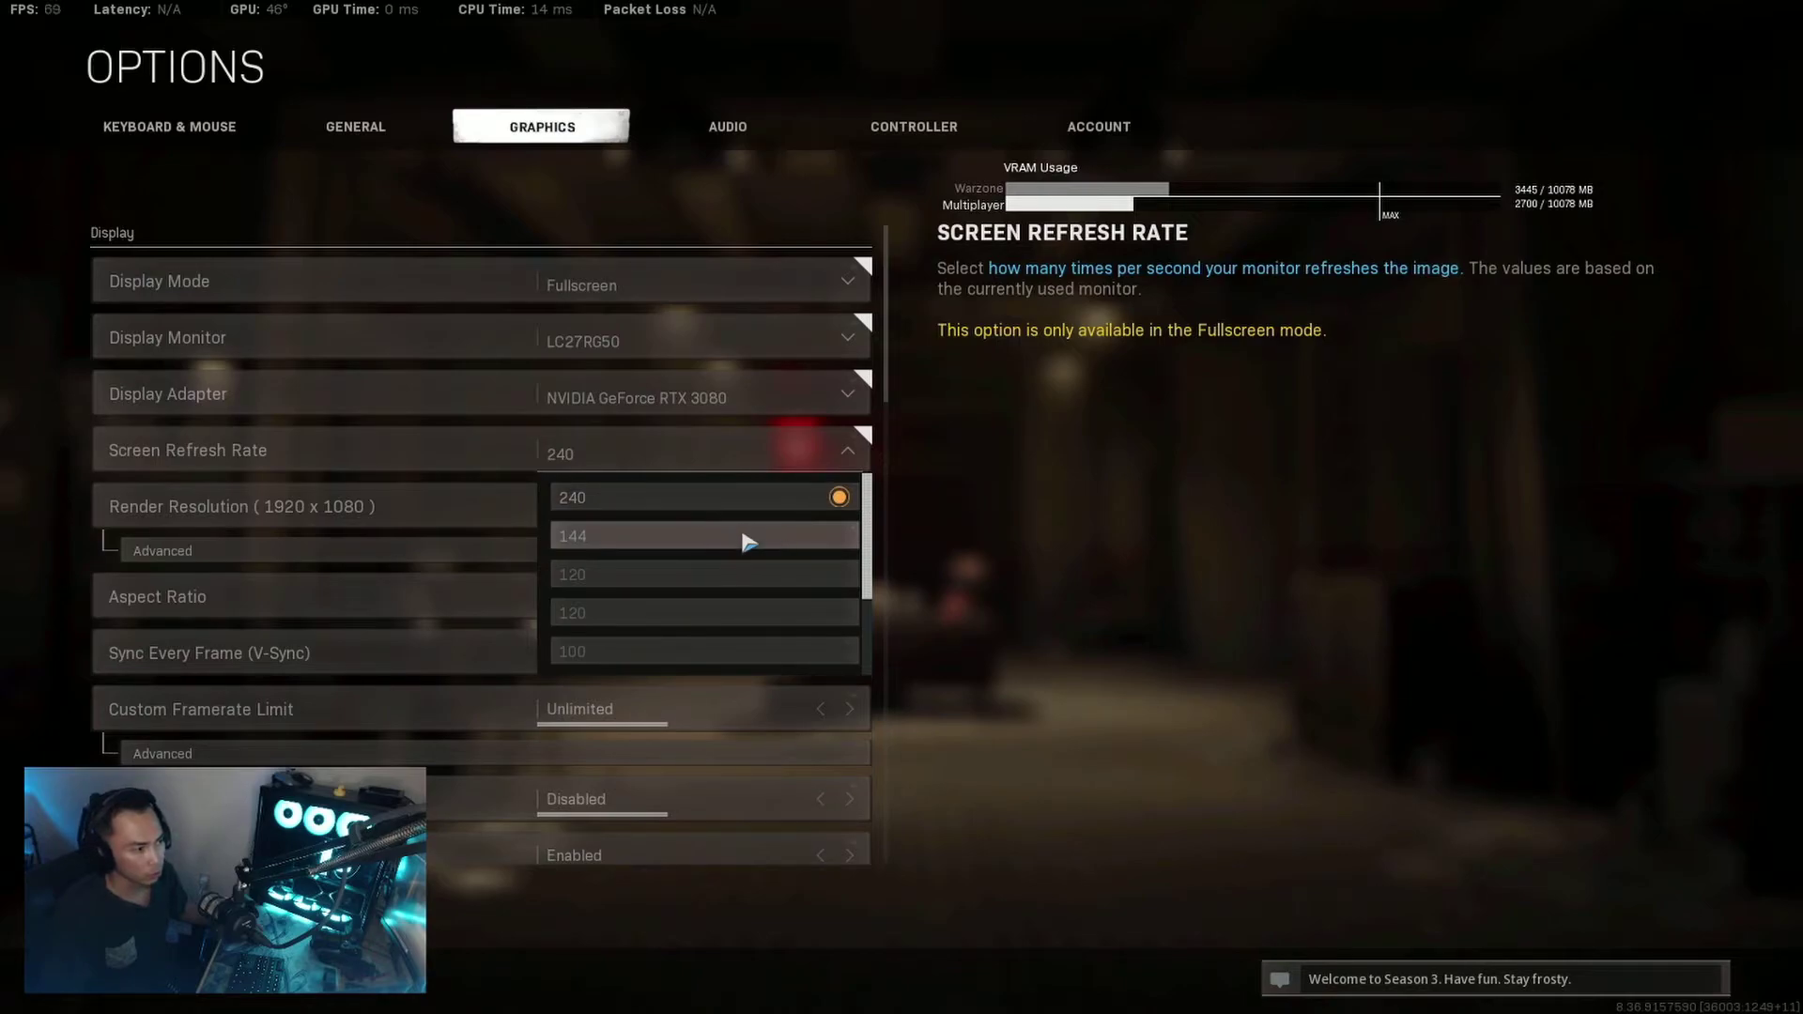
click(1085, 676)
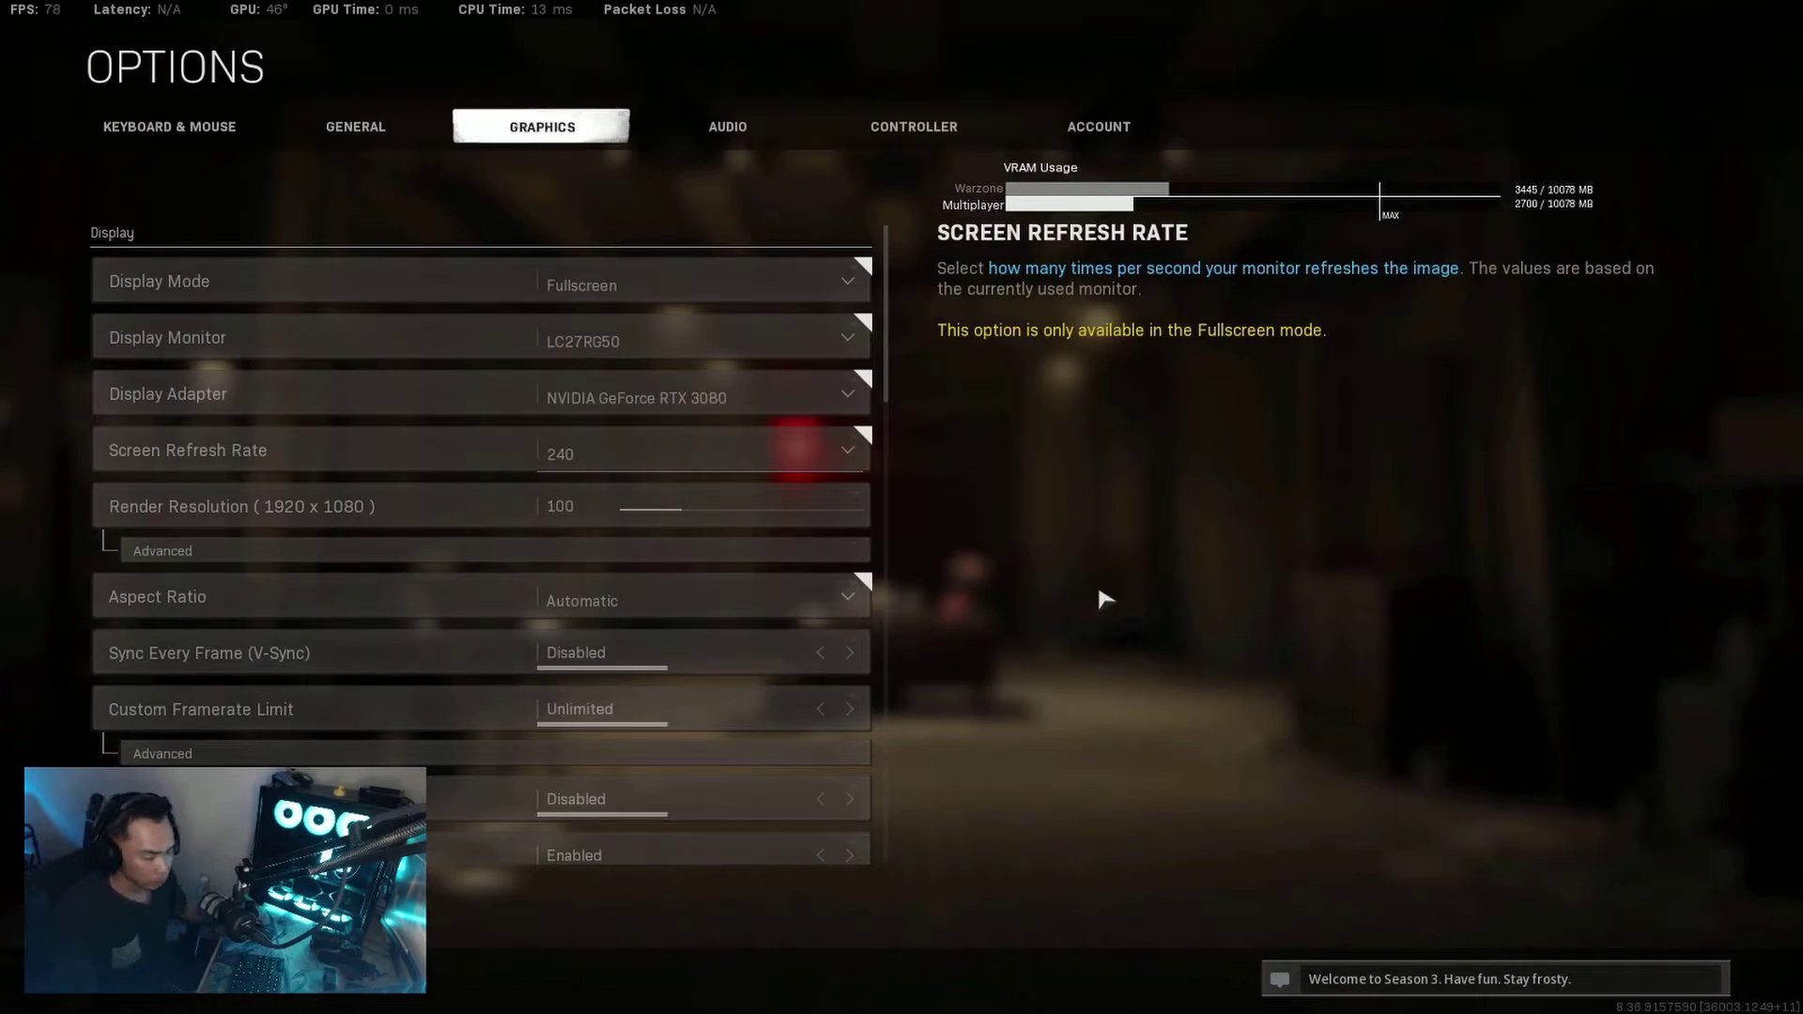
click(685, 291)
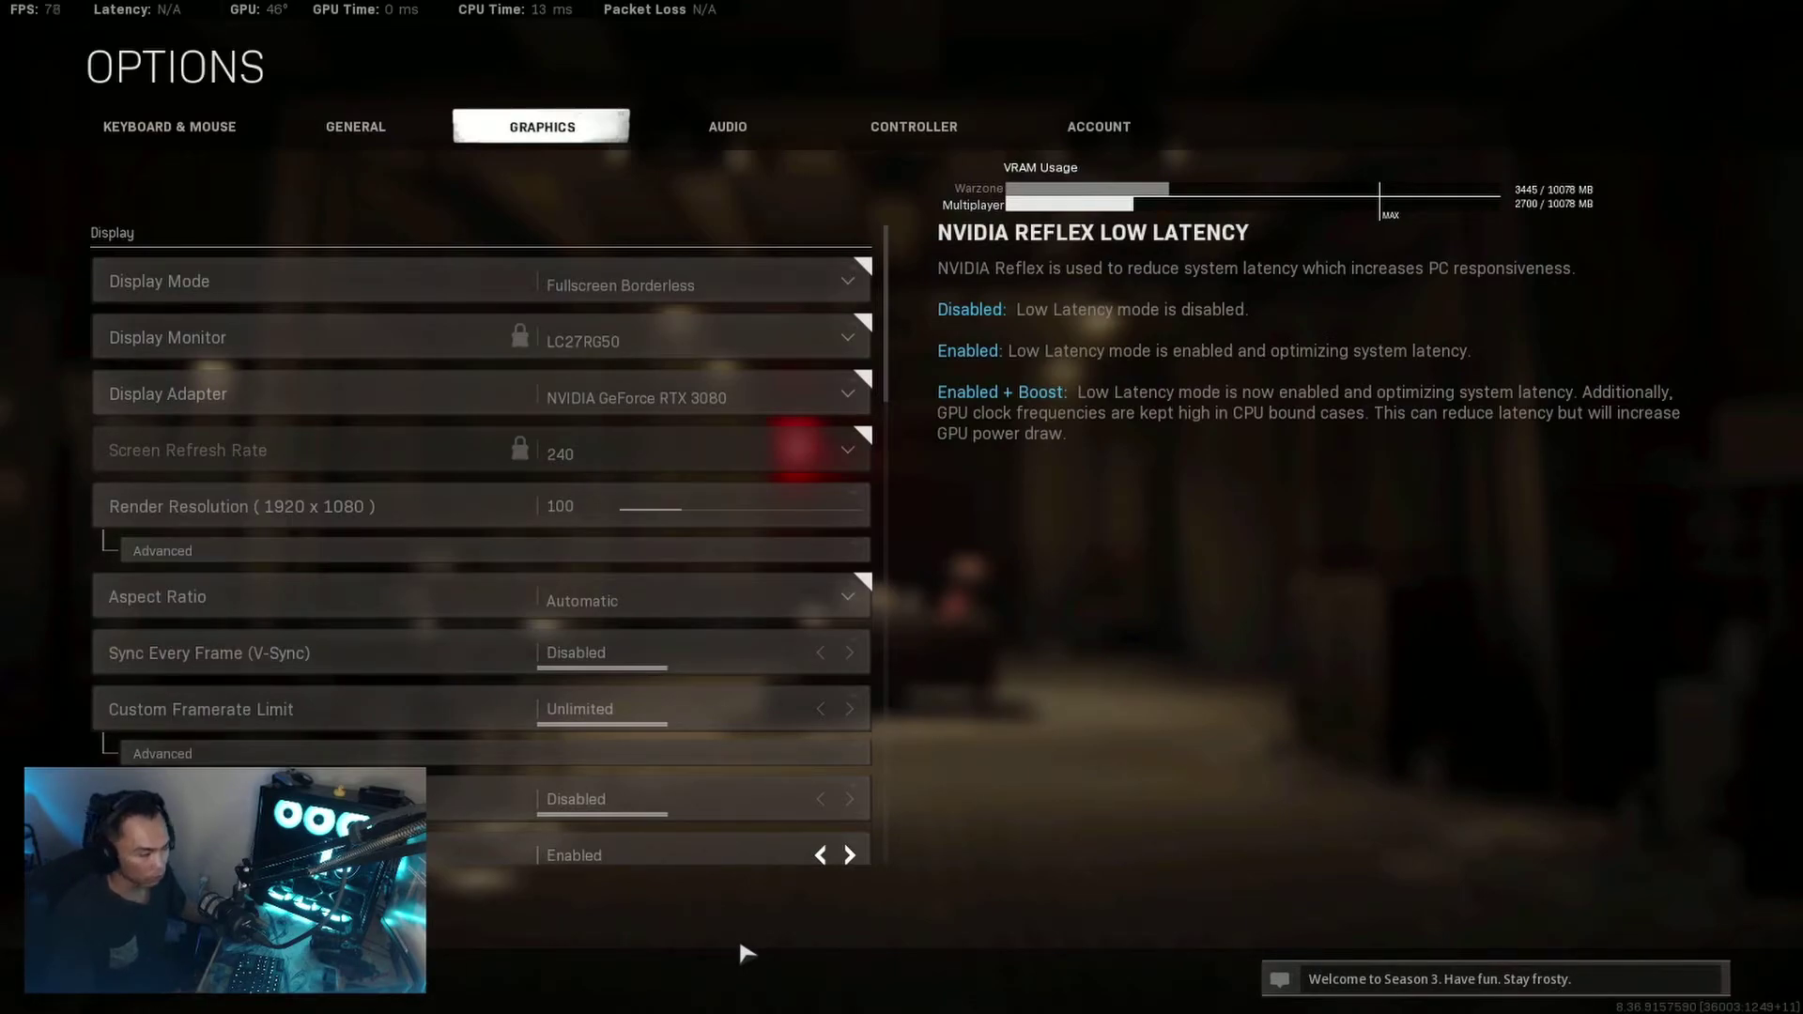
Browse File Explorer to Documents > Call of Duty Modern Warfare > players.
key(super)
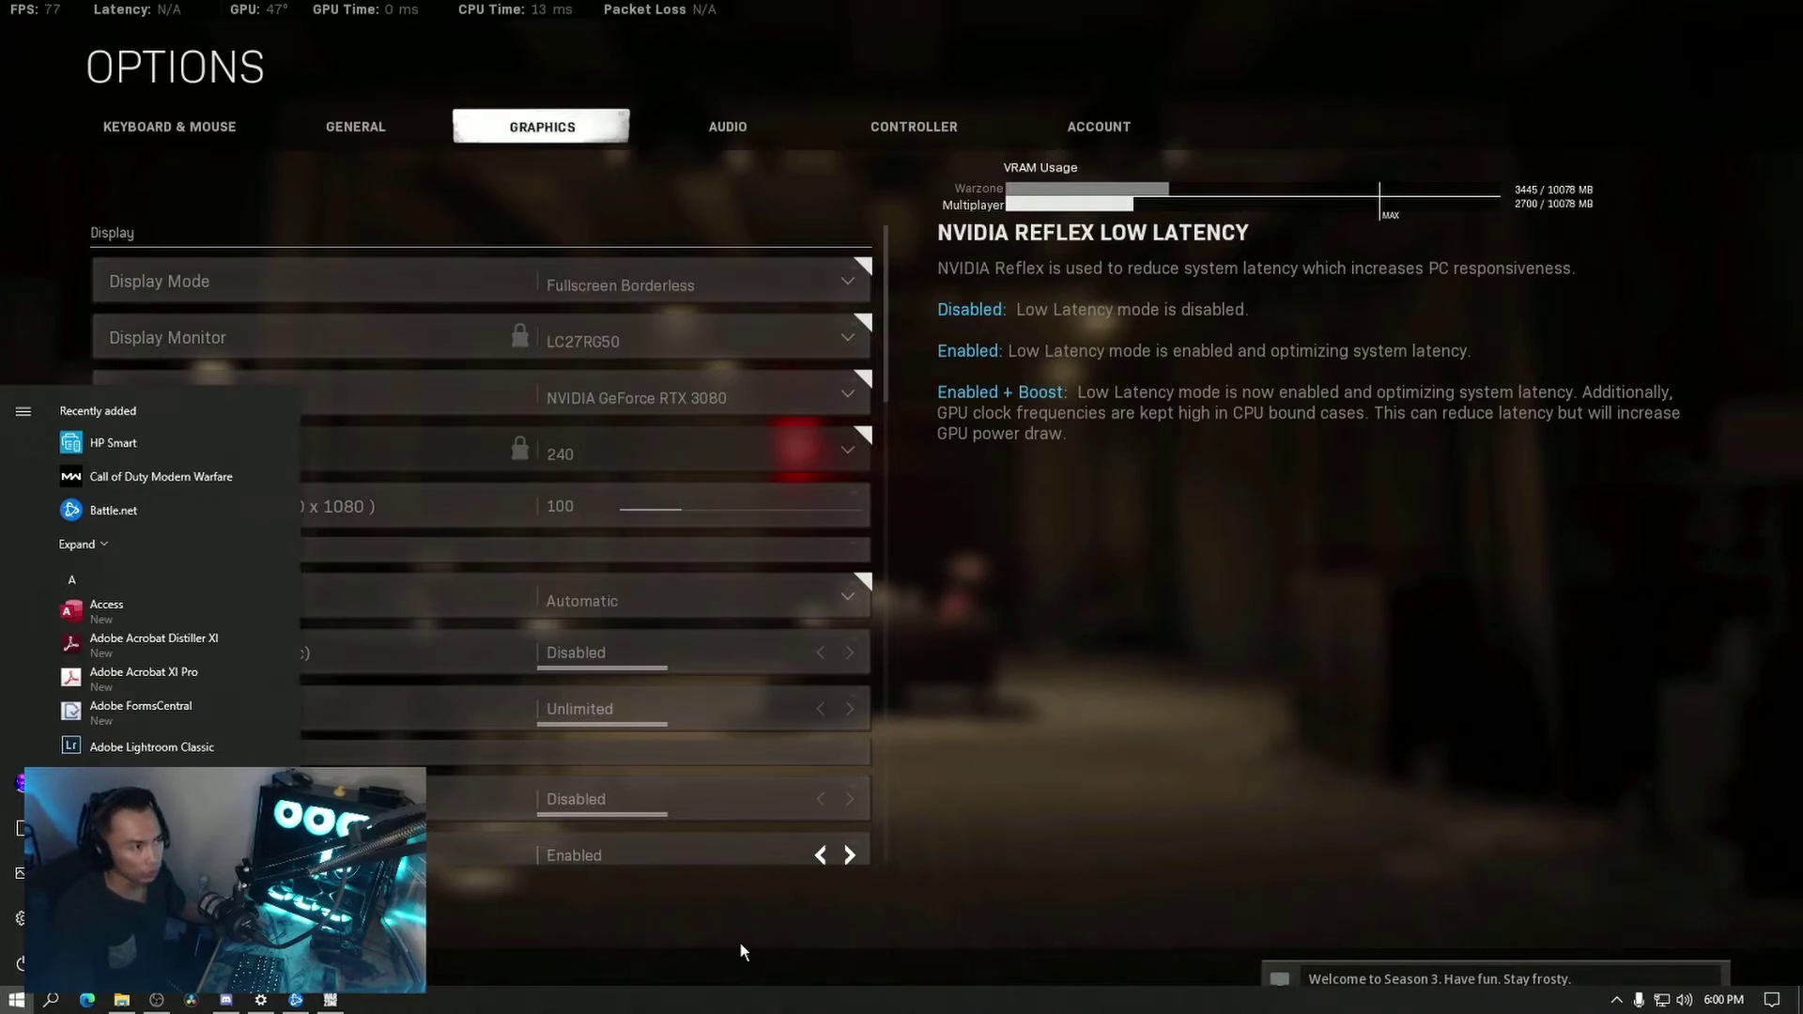
click(121, 999)
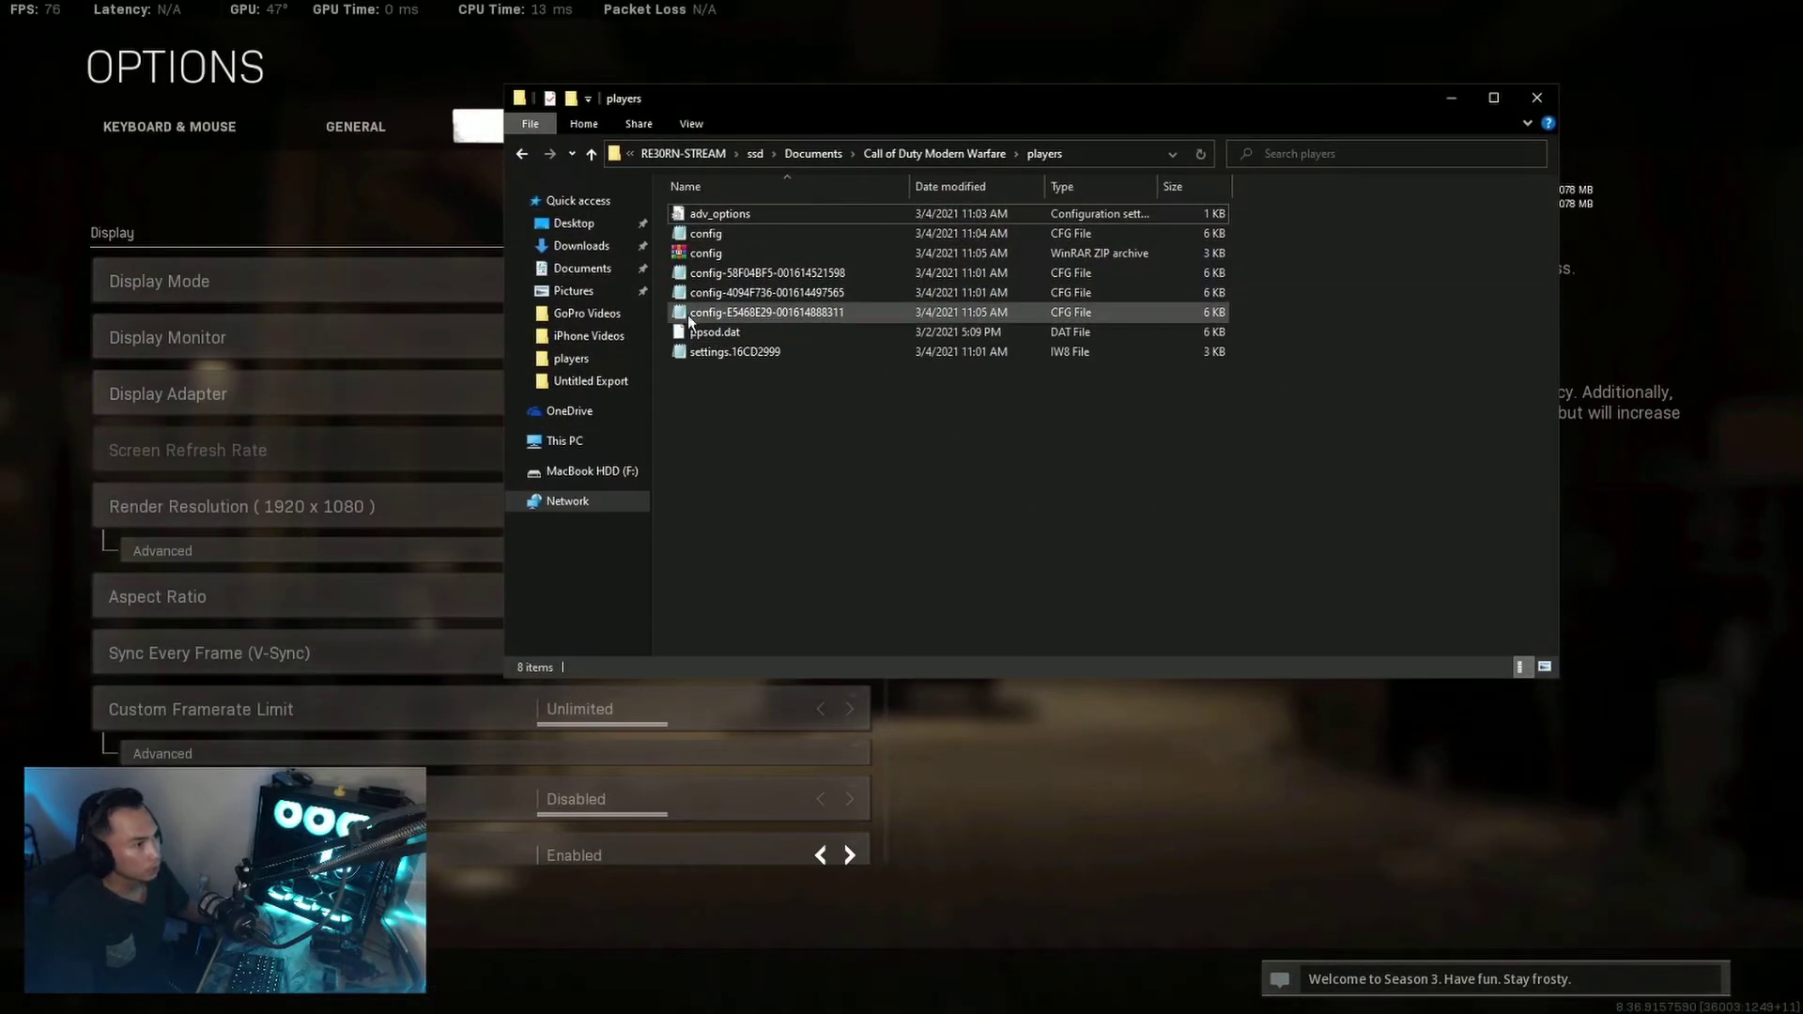
key(alt+Up)
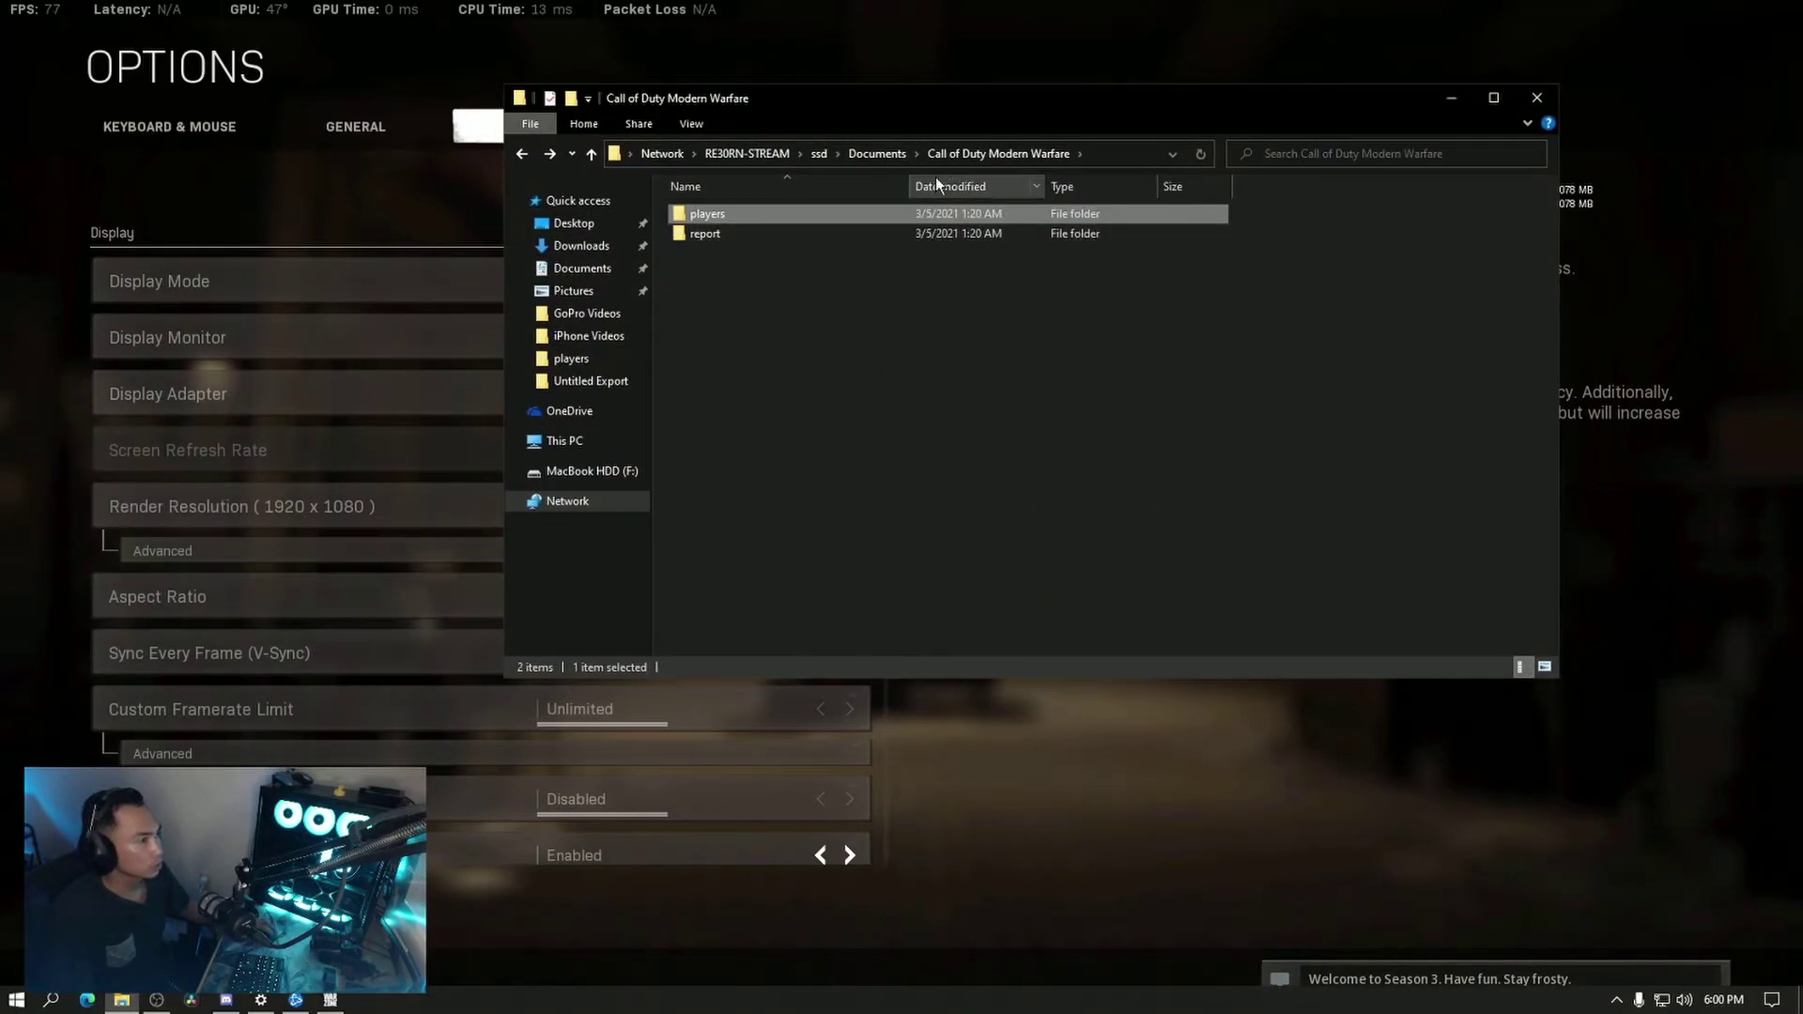
click(879, 154)
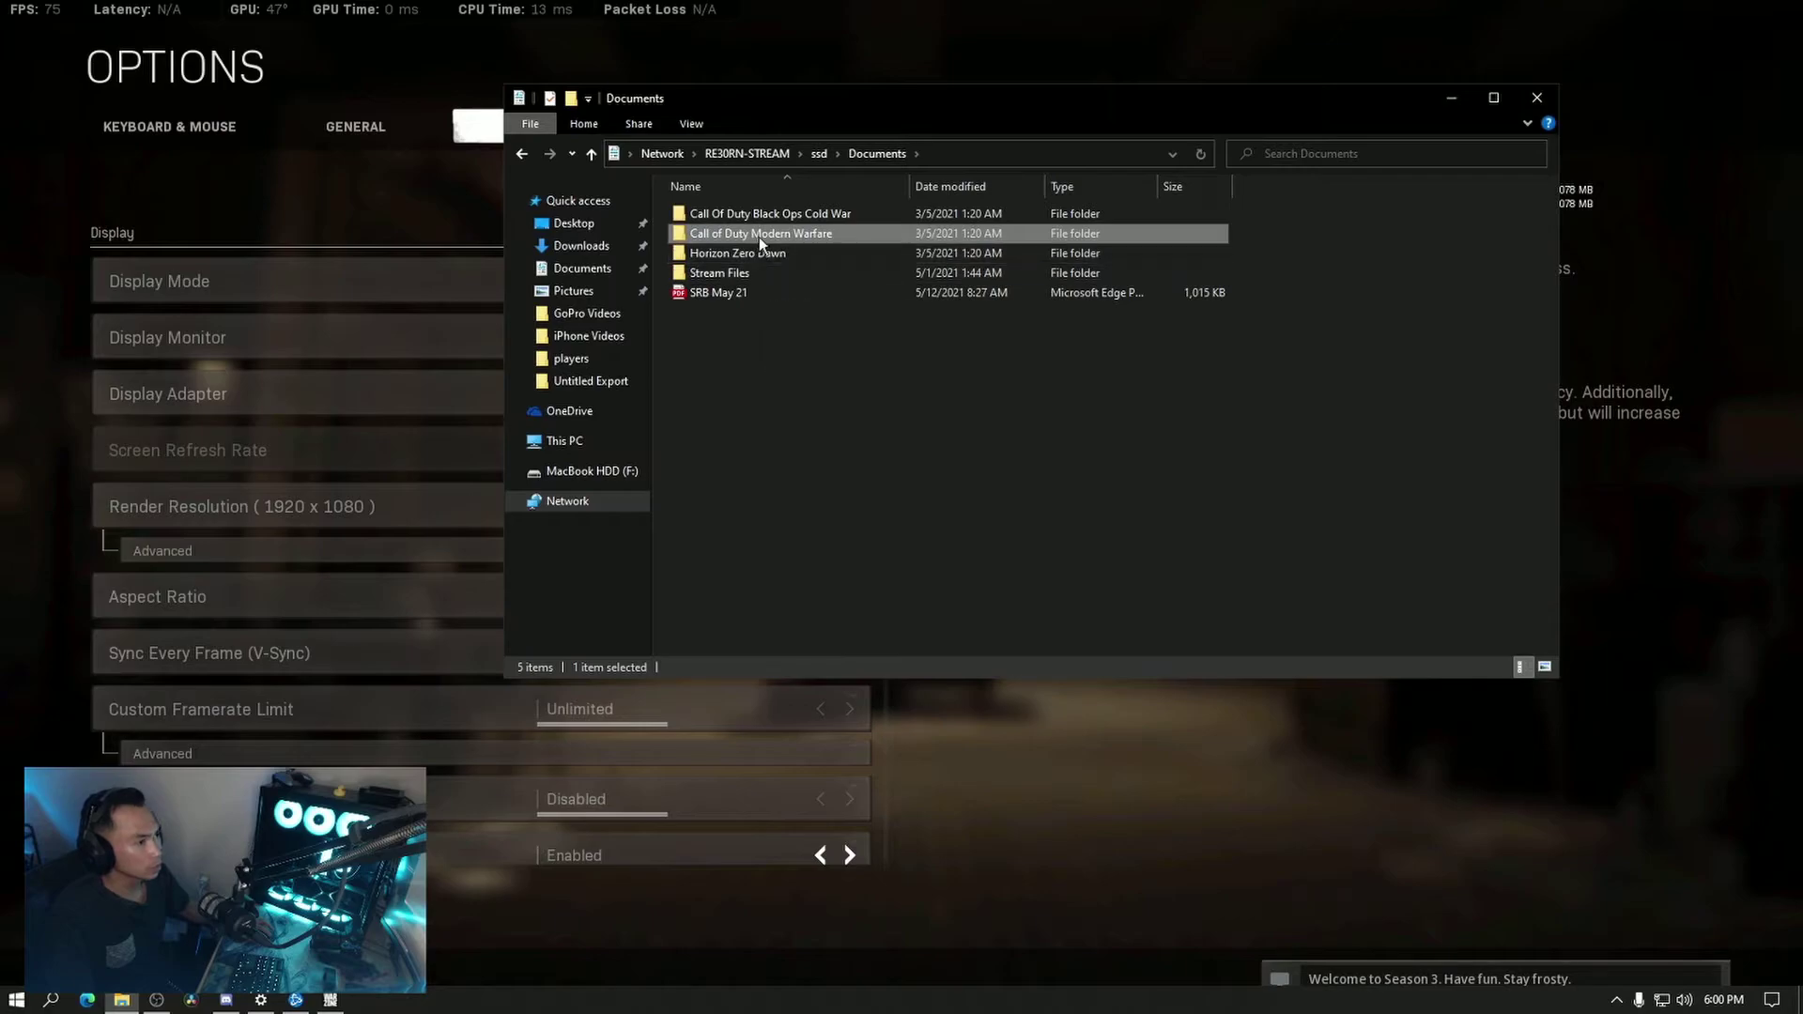
double_click(759, 238)
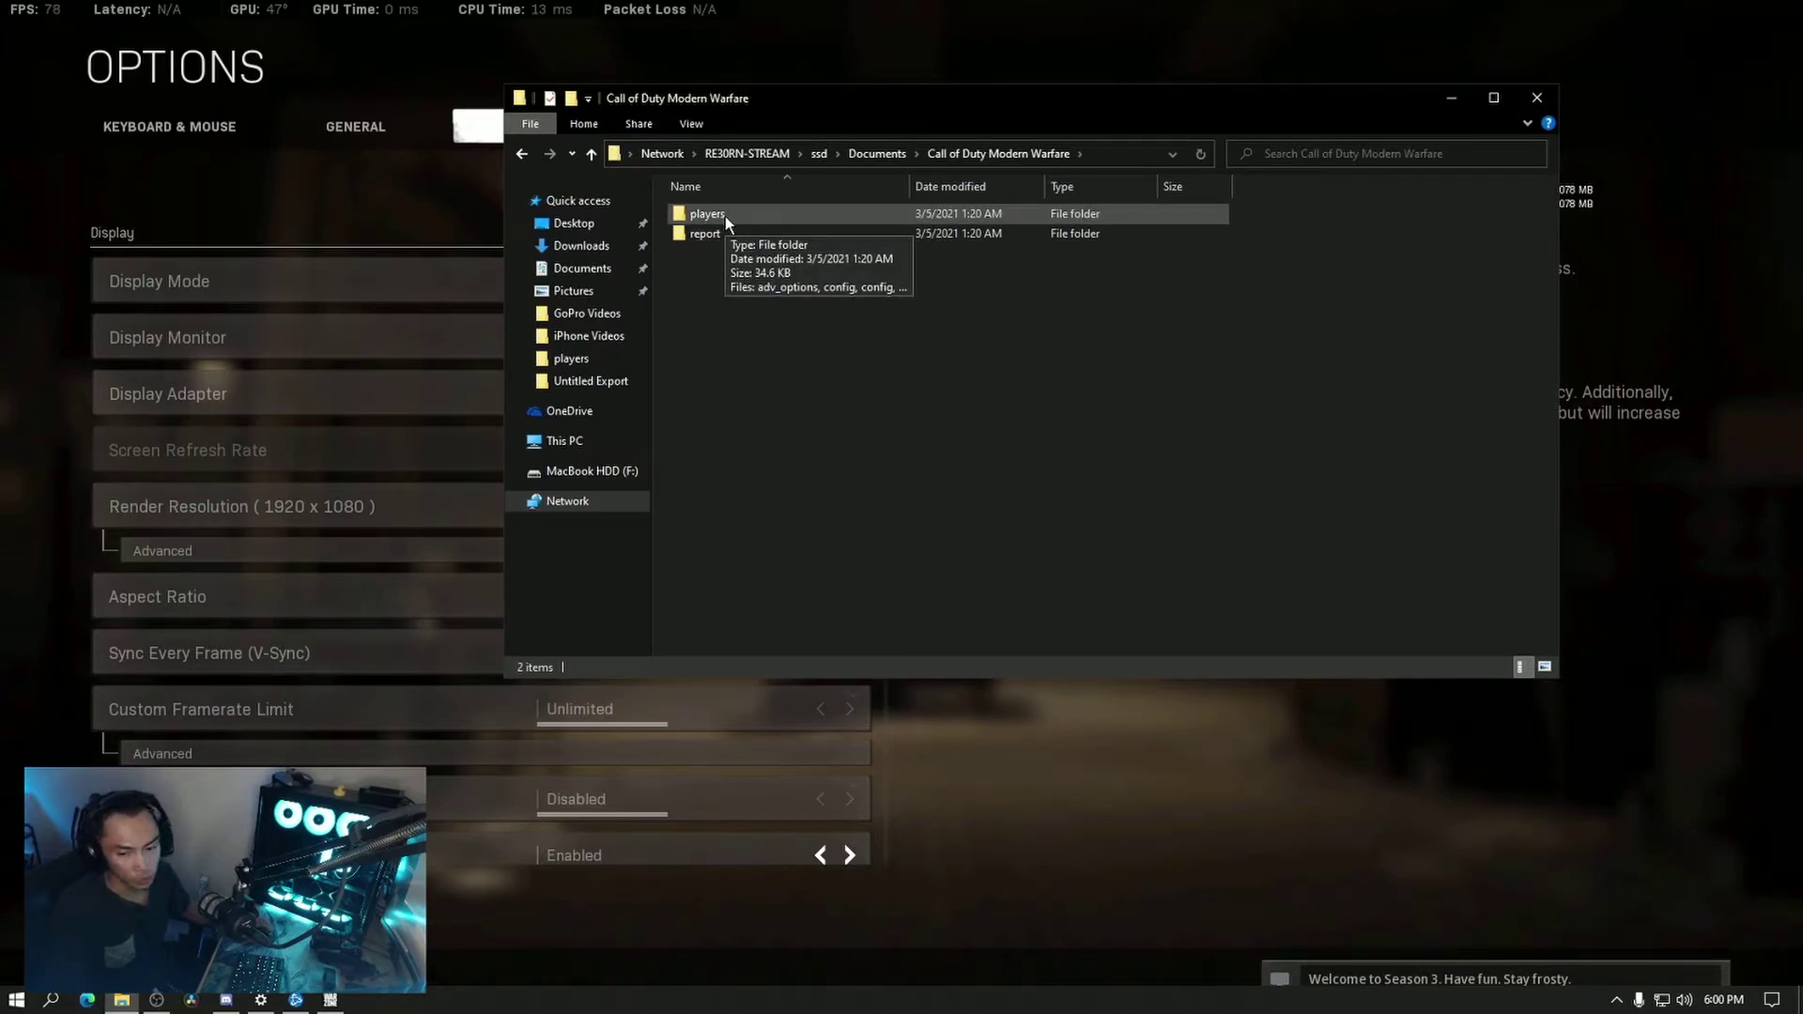
double_click(725, 216)
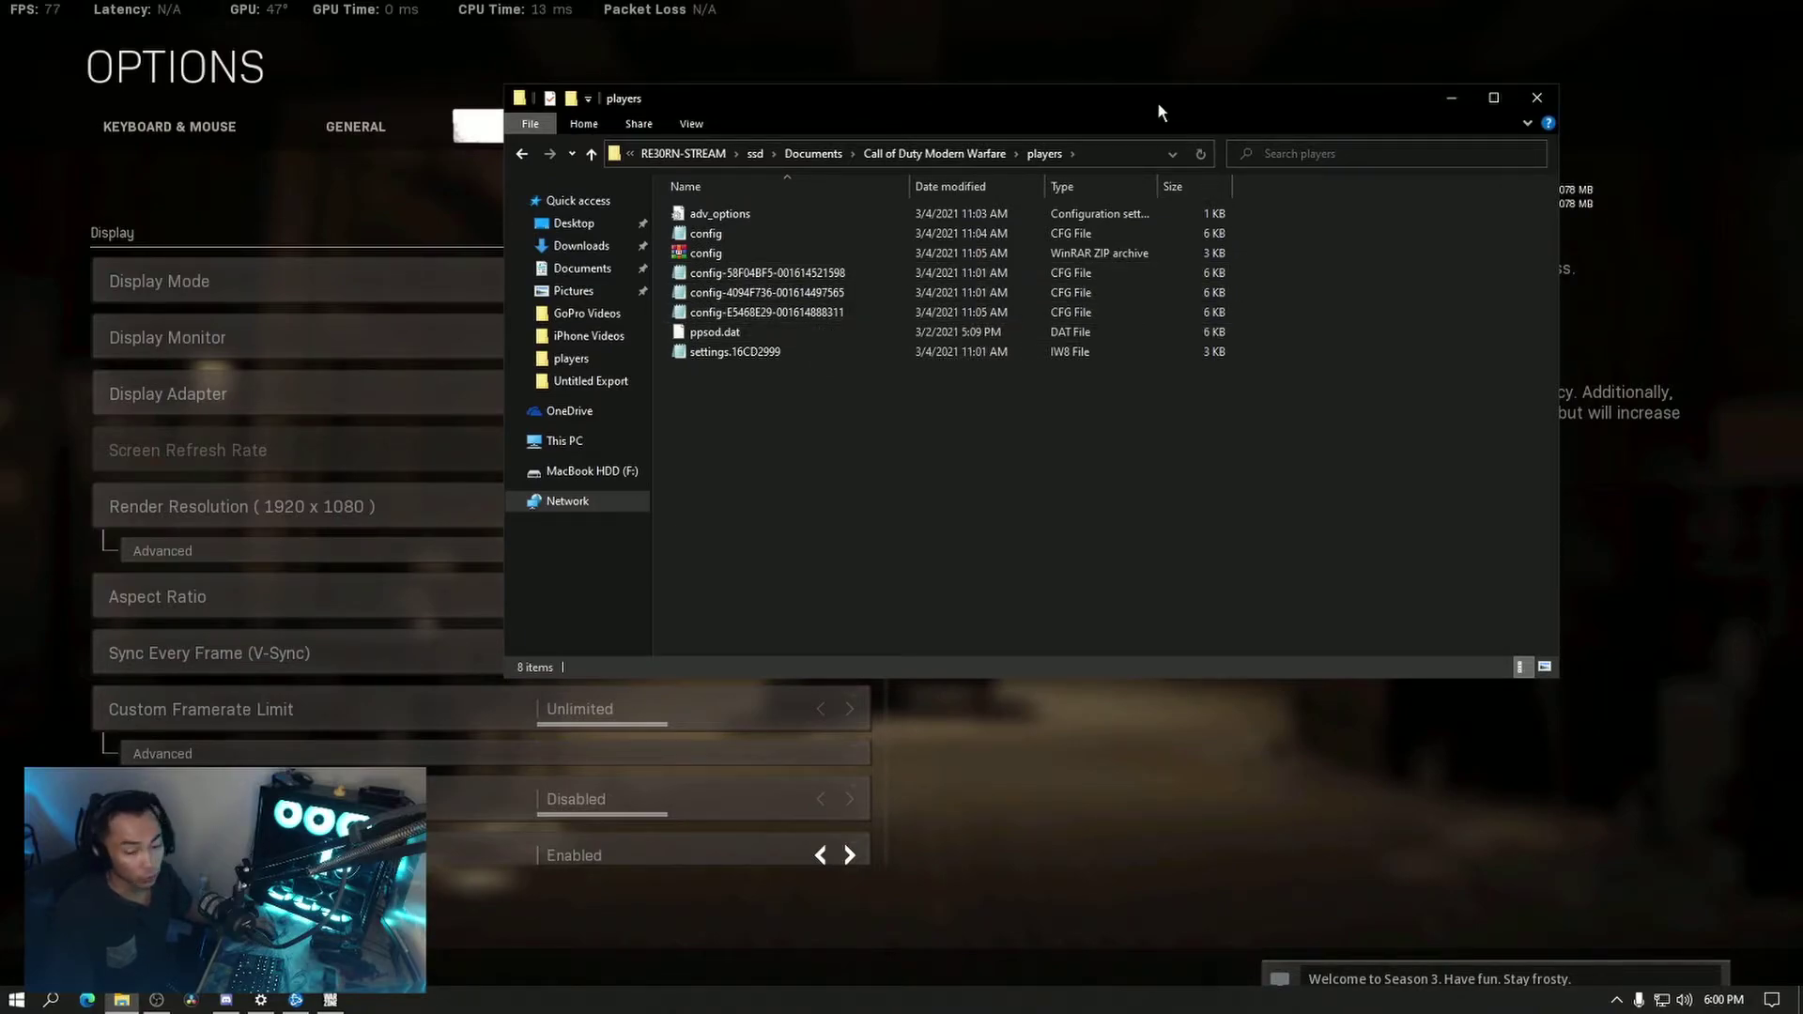
Reposition Explorer, then select and deselect the three timestamped config files.
drag(1157, 102, 1101, 222)
drag(601, 393, 808, 432)
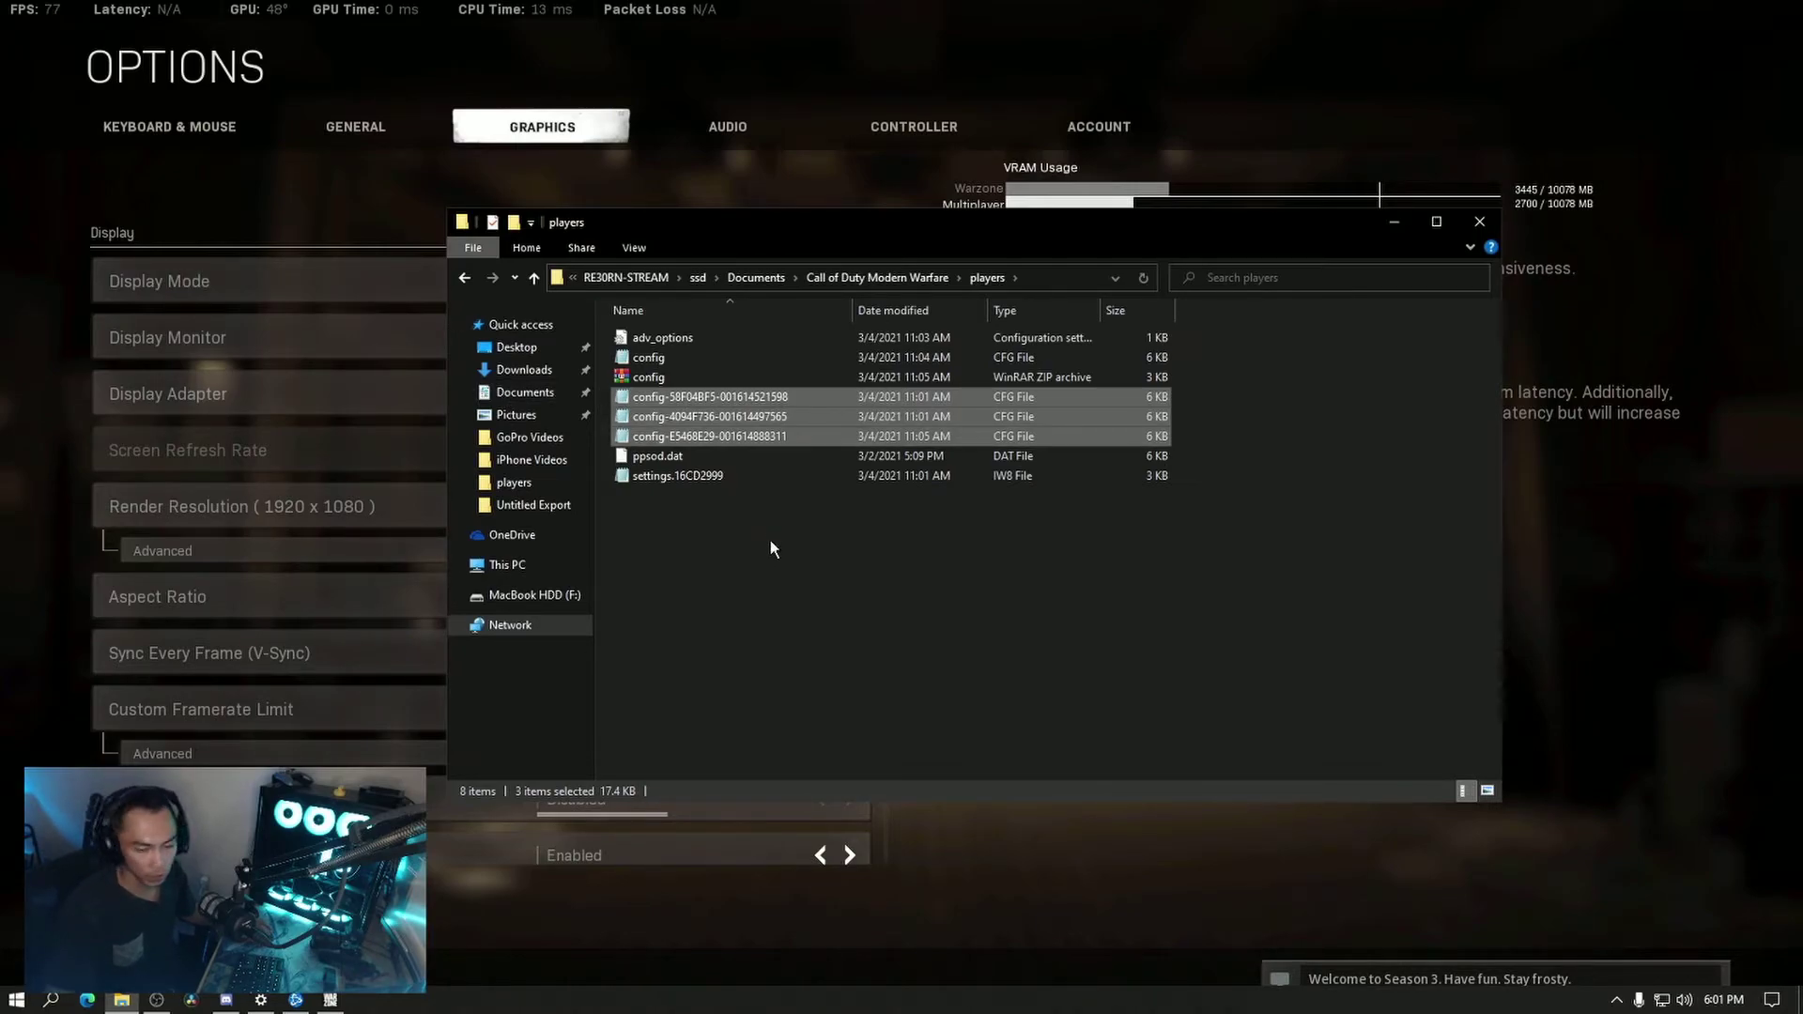
click(845, 572)
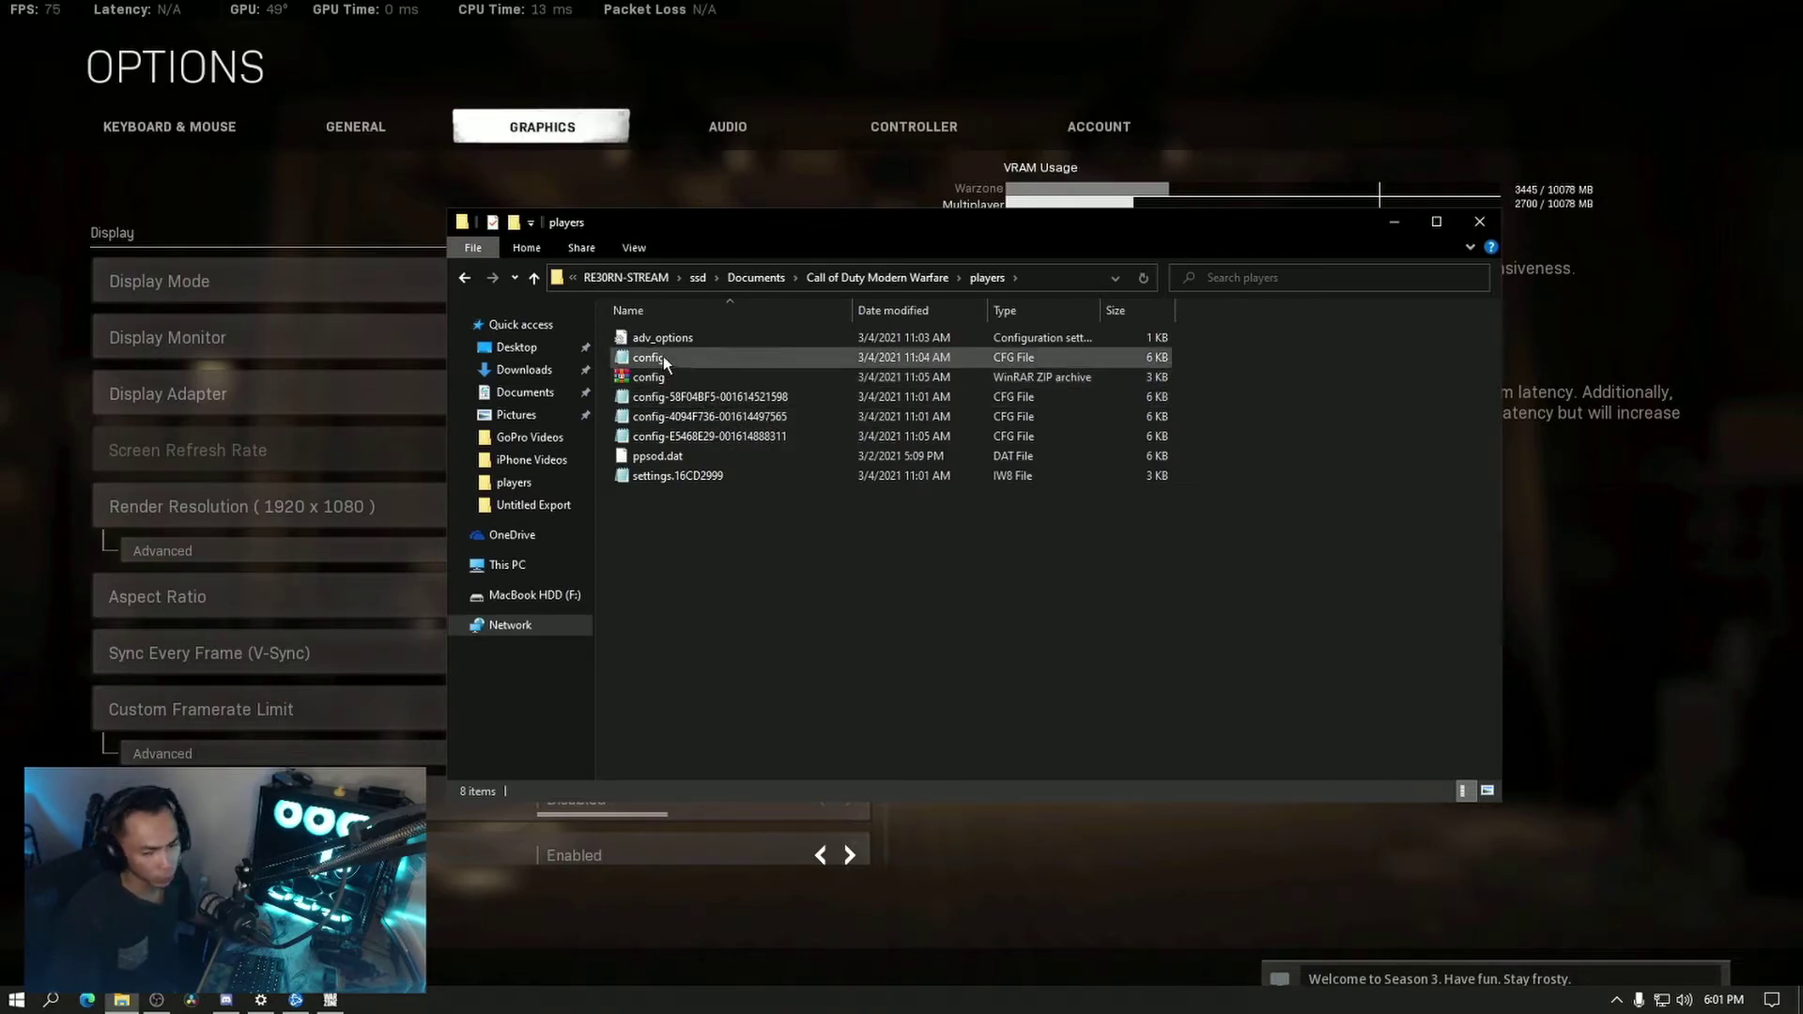
double_click(688, 395)
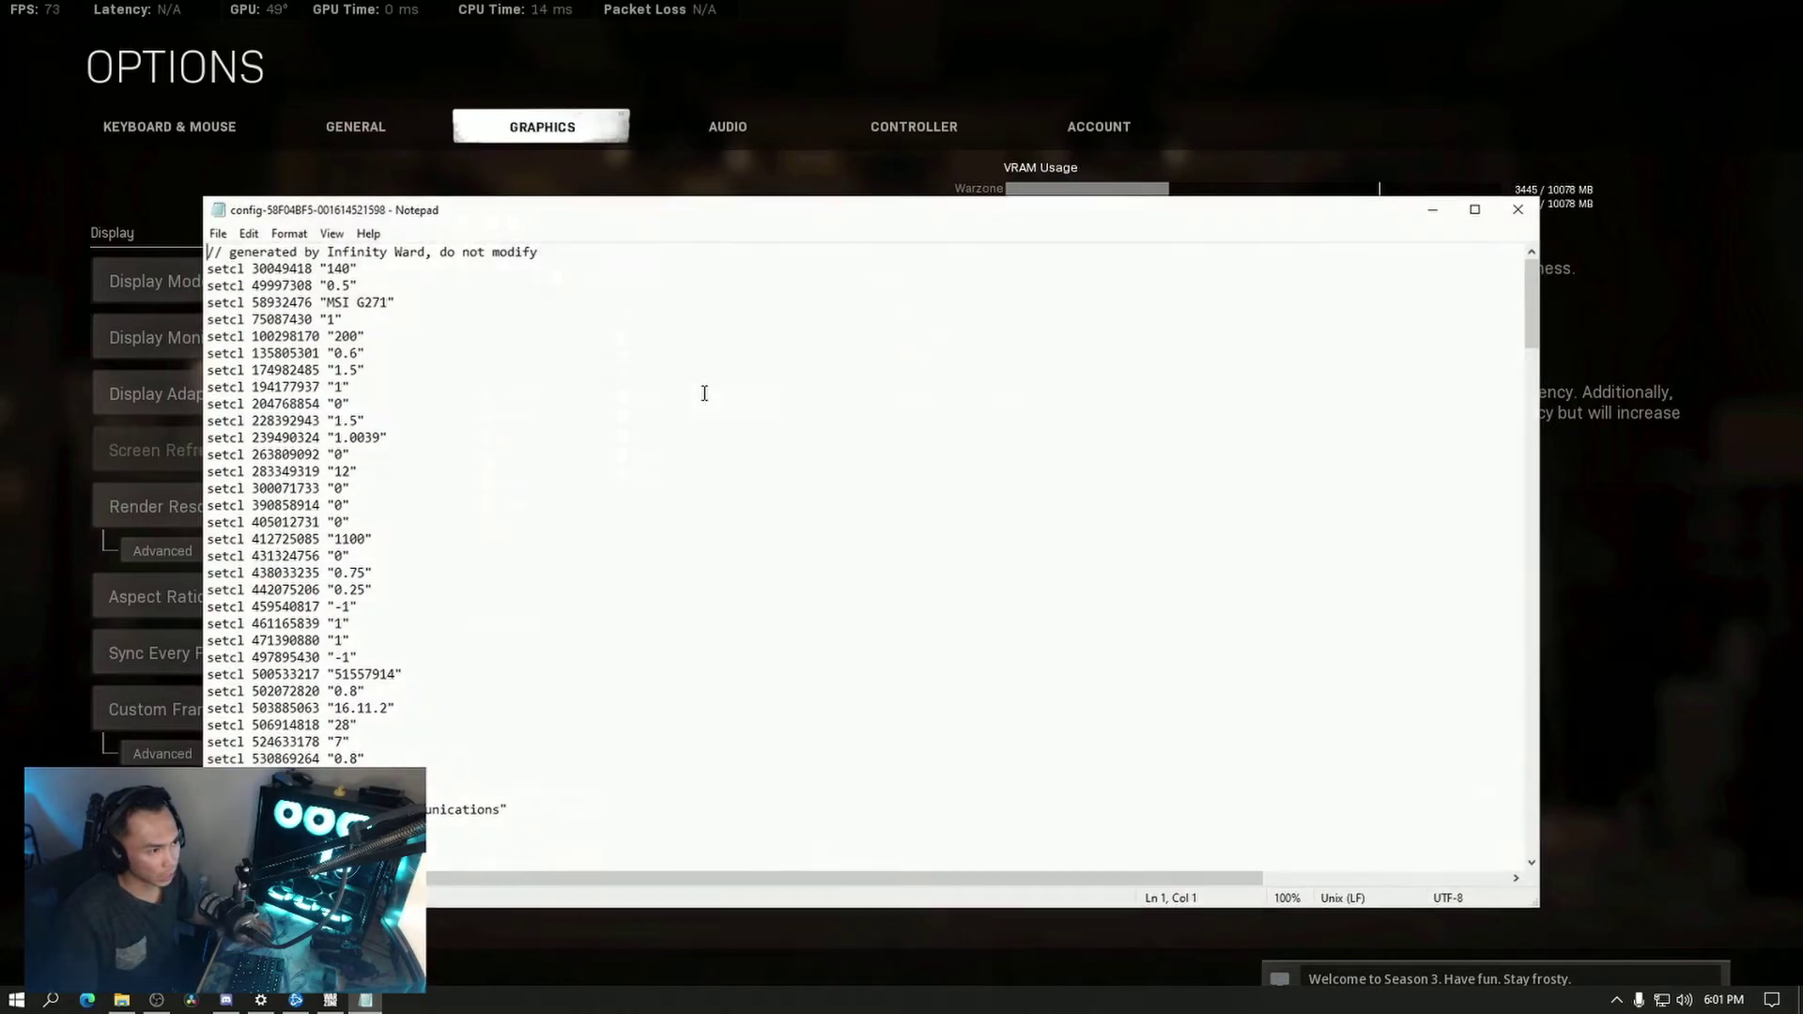
drag(388, 303, 329, 302)
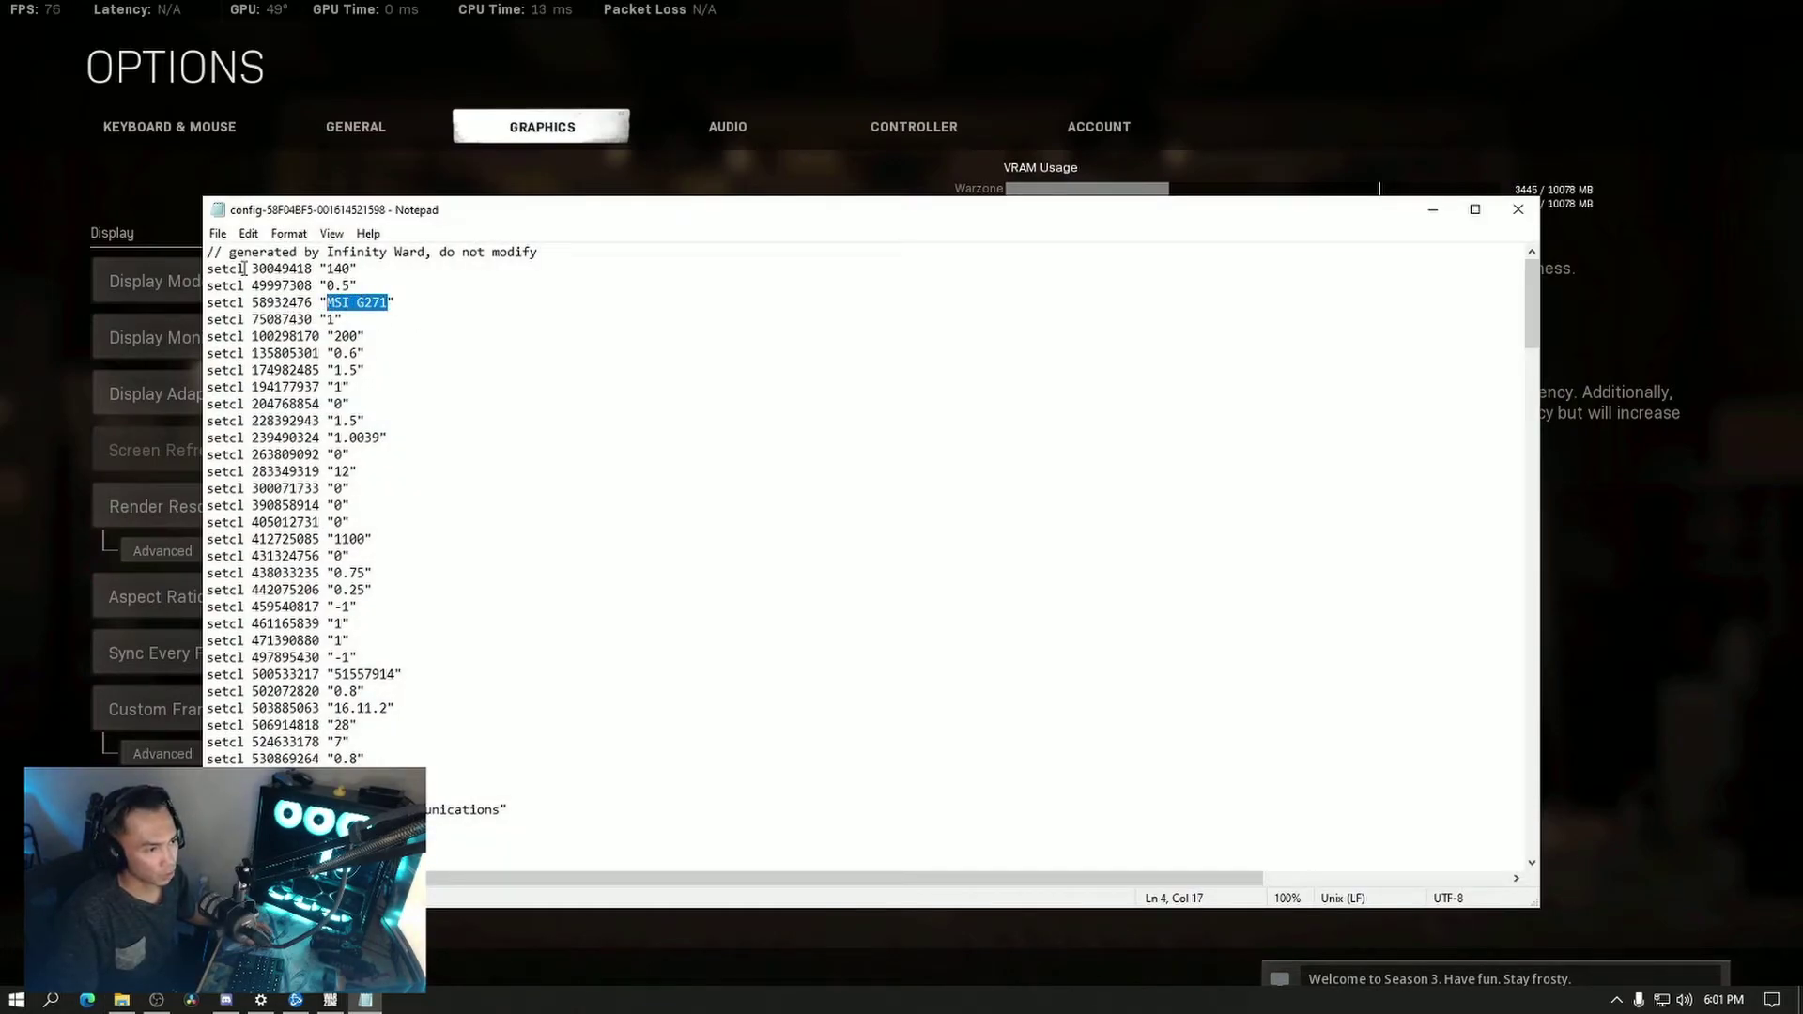
drag(659, 217, 724, 200)
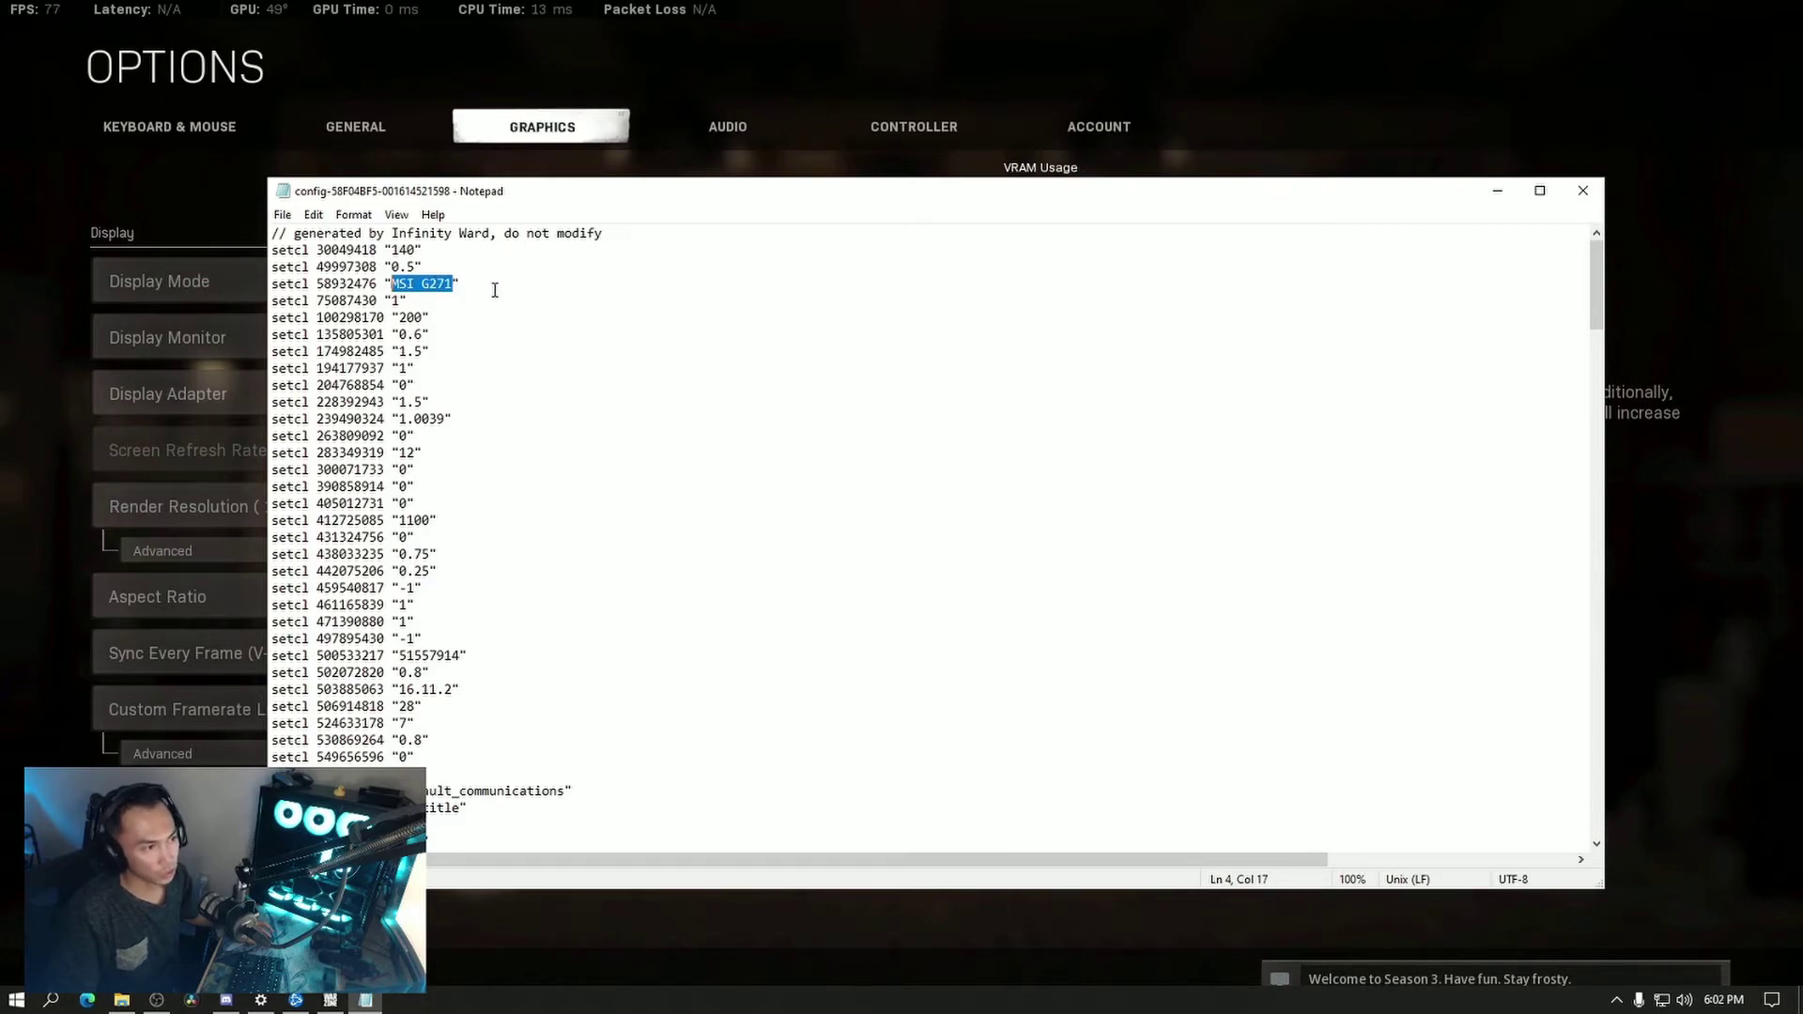
Minimize Notepad, switch to the game, then restore the config window from the taskbar.
click(1498, 190)
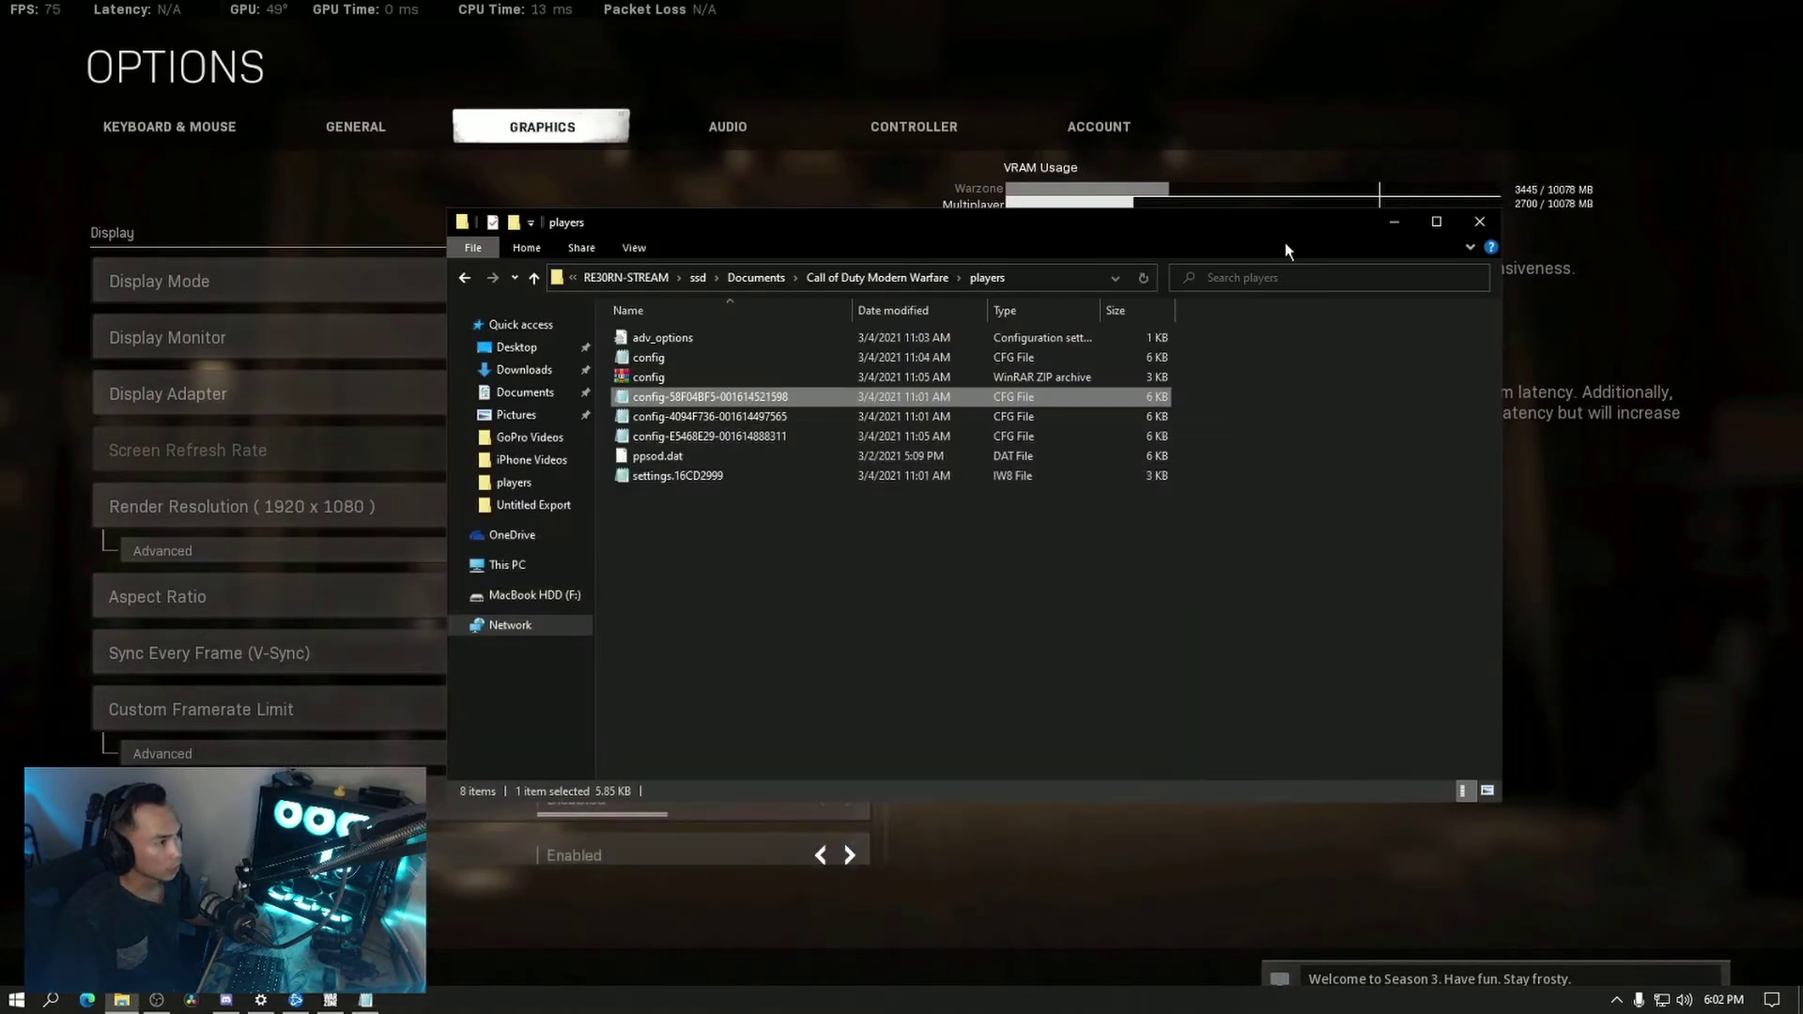
key(alt+Tab)
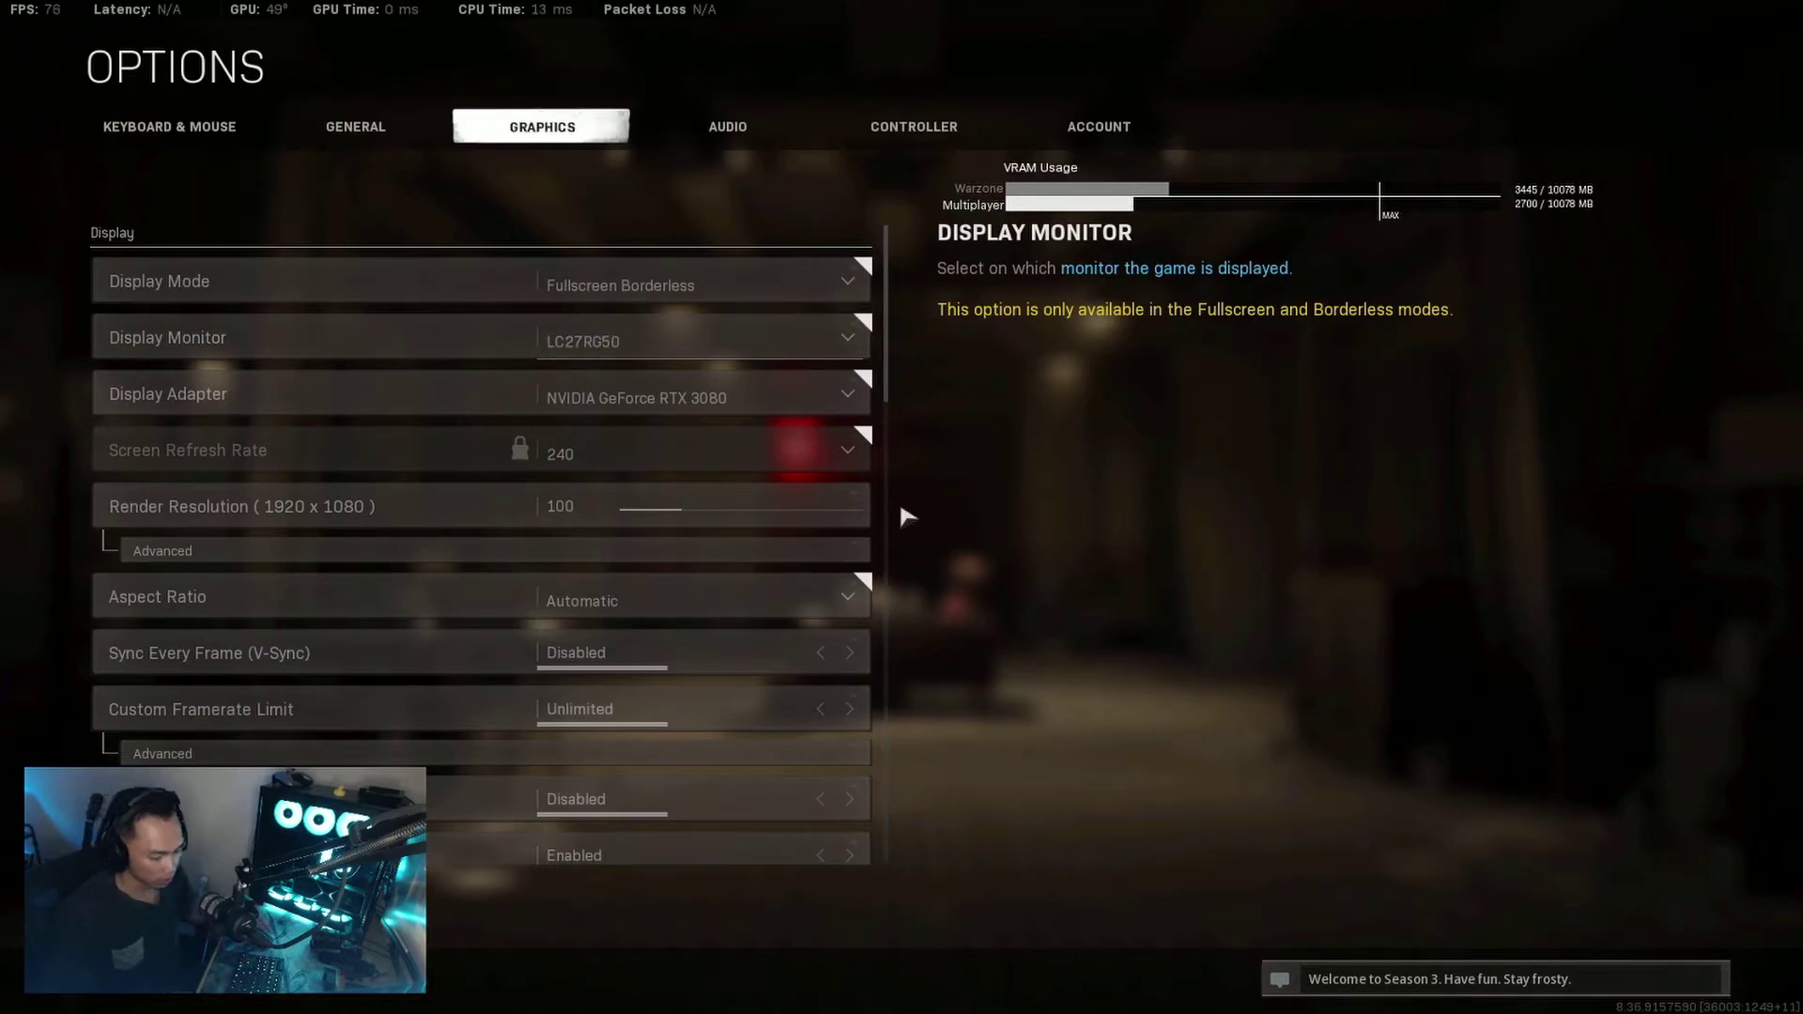
key(super)
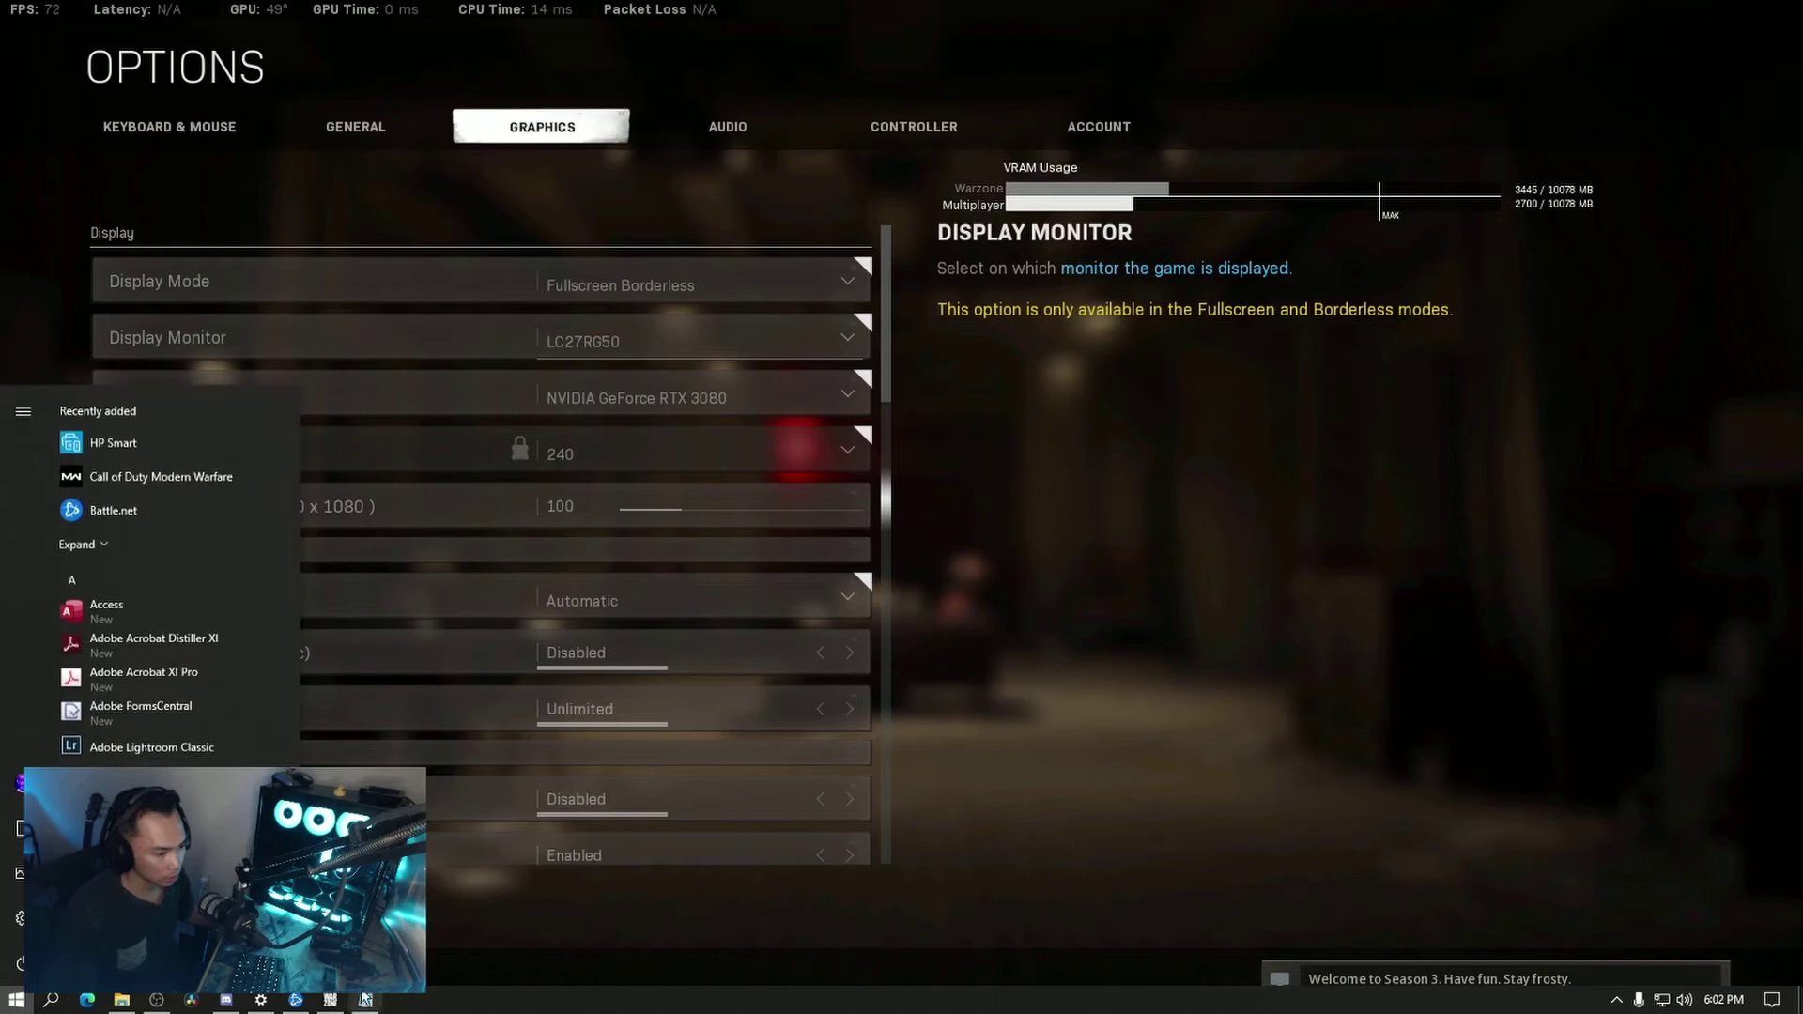
click(366, 1000)
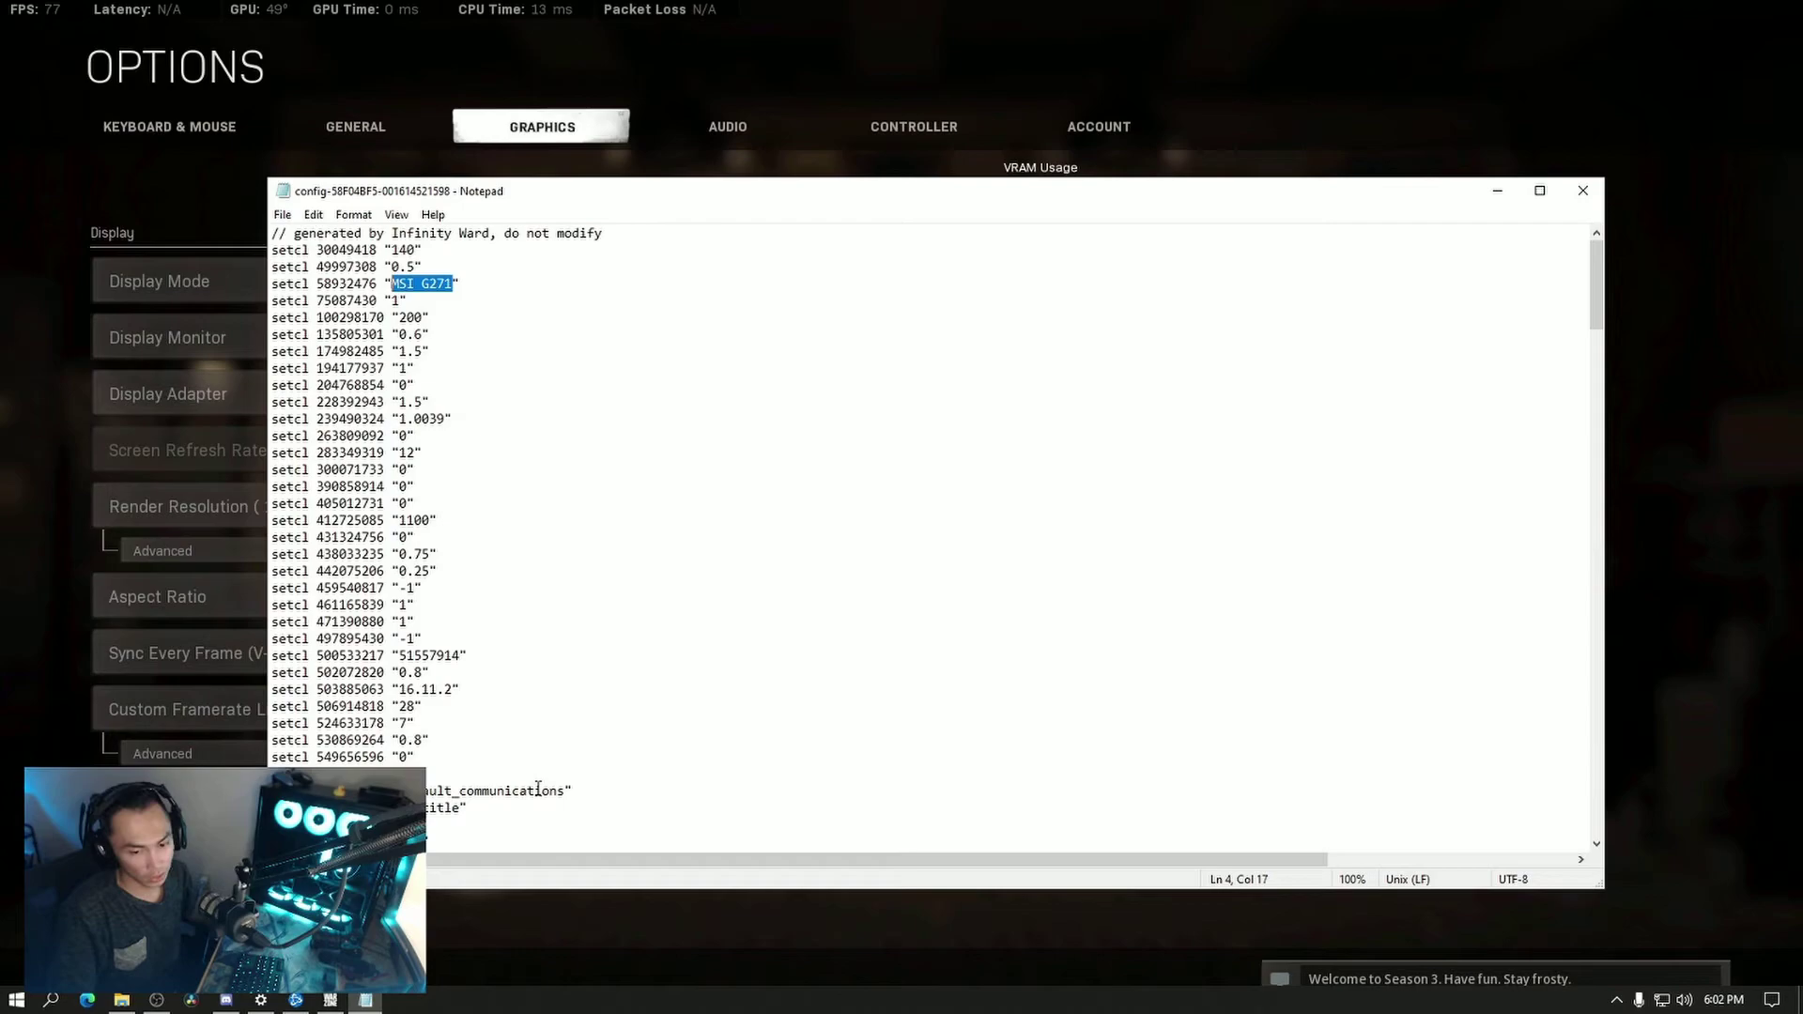
Minimize Notepad and bring File Explorer's players folder back up.
click(1498, 192)
key(super)
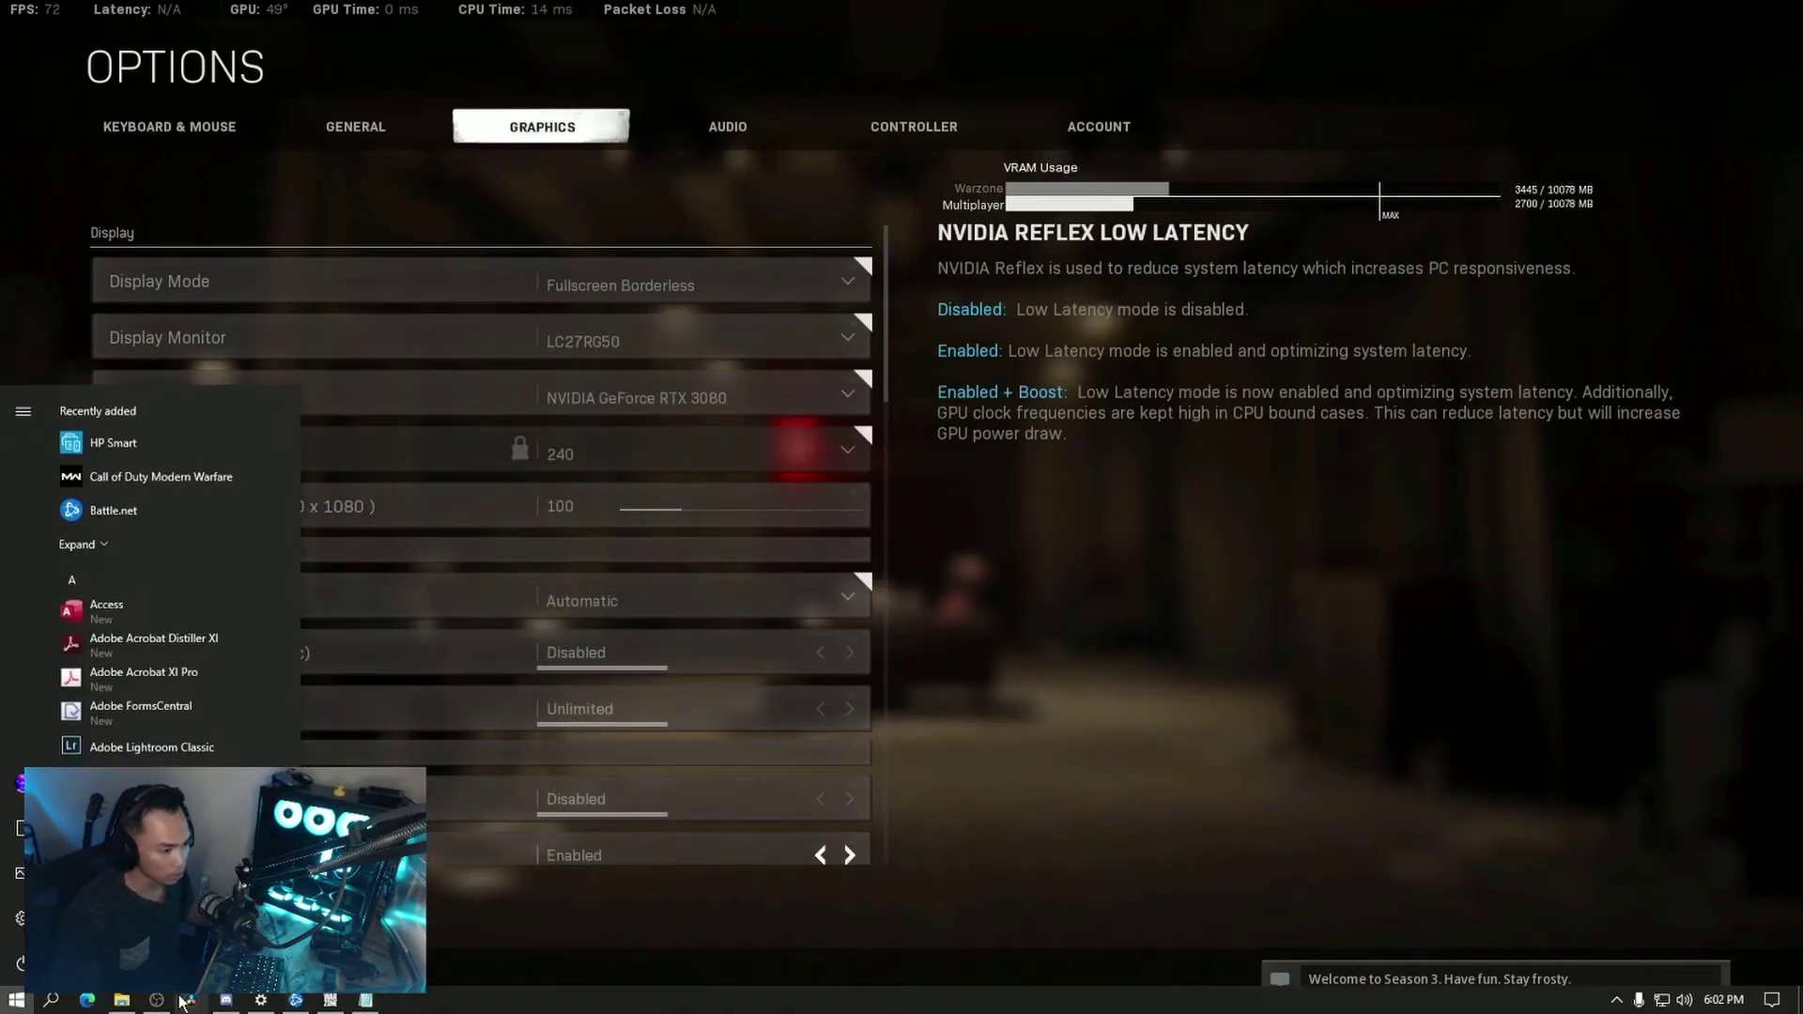
click(122, 1001)
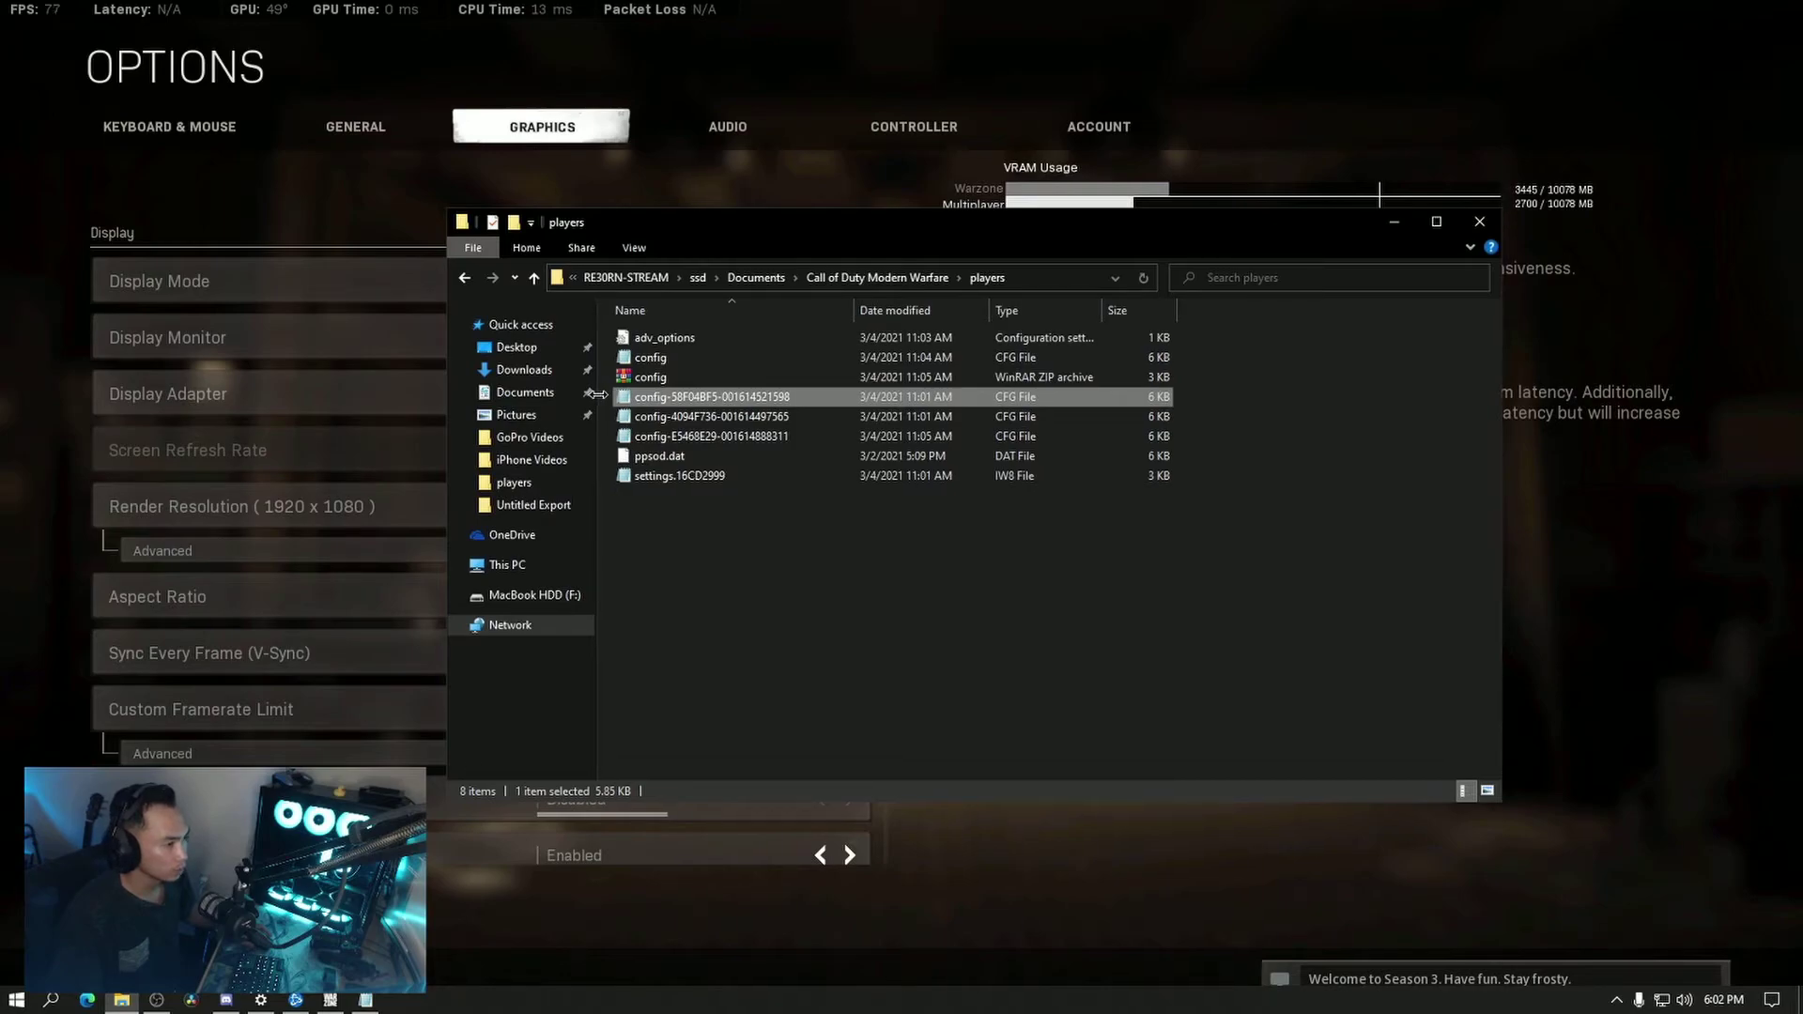
Open the plain config file in Notepad, highlight MSI G271 on line 4, then minimize it.
drag(606, 398, 732, 422)
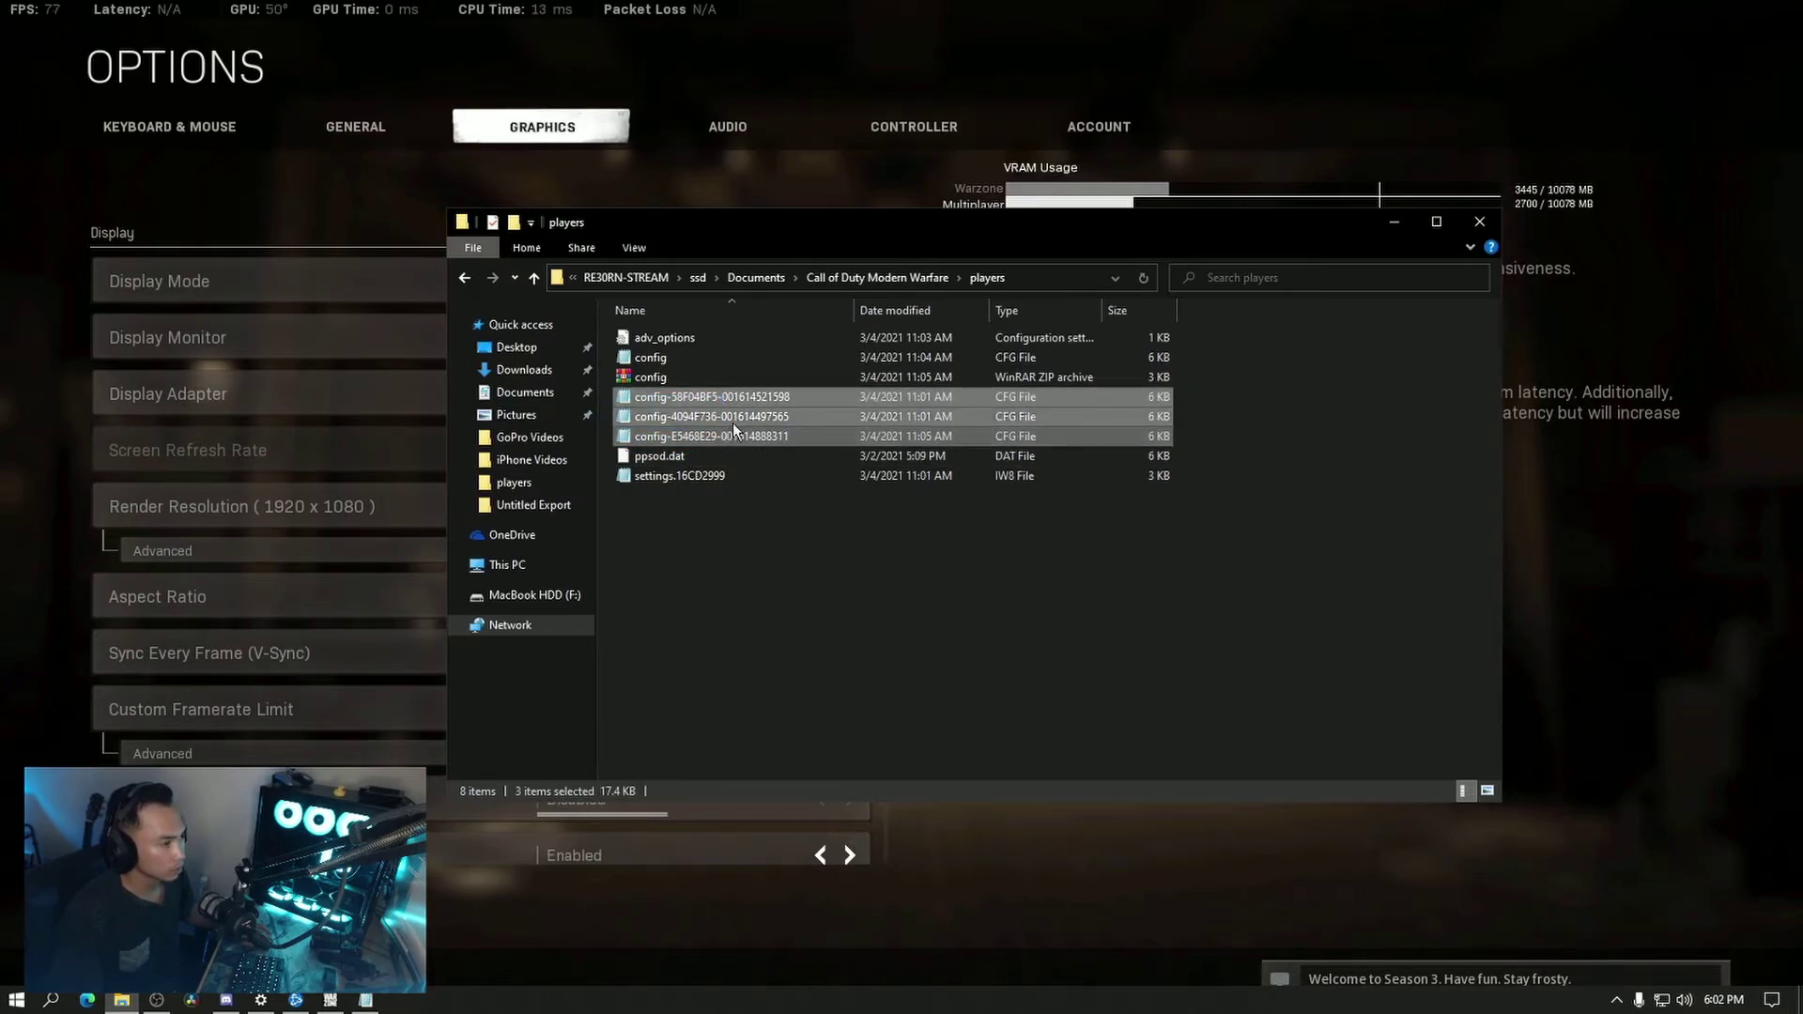
double_click(669, 359)
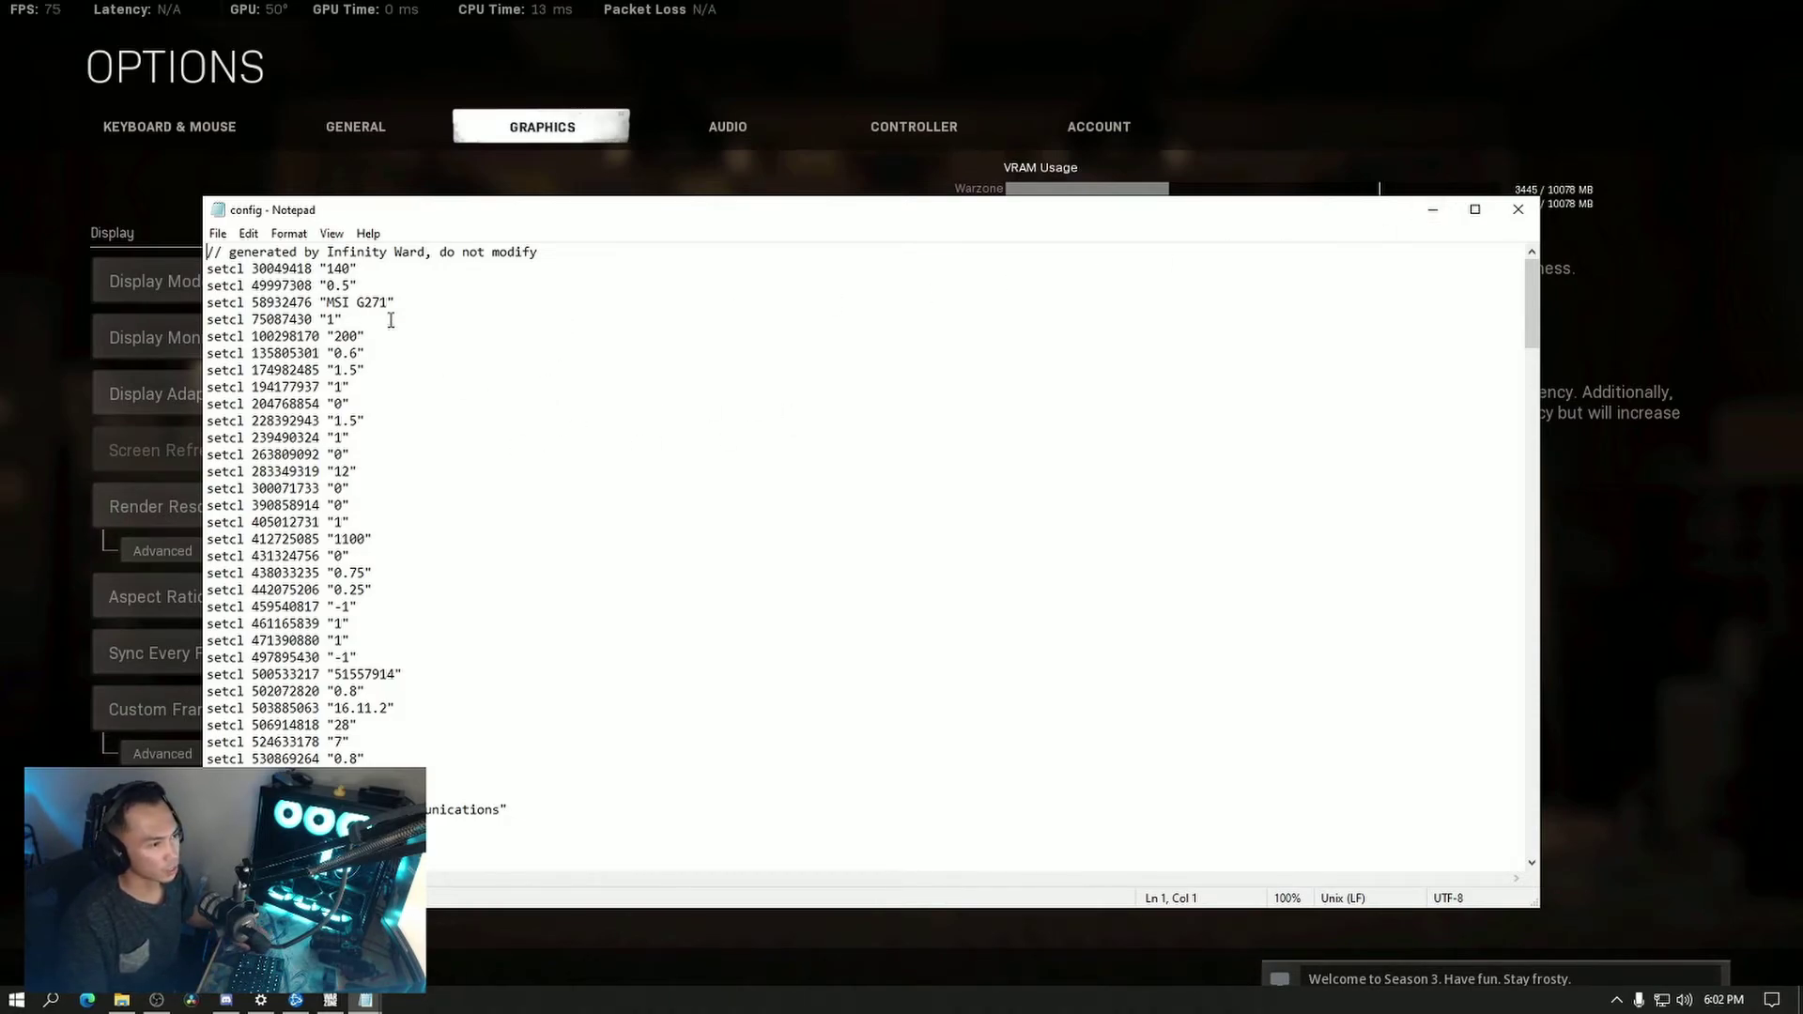
drag(388, 302, 328, 307)
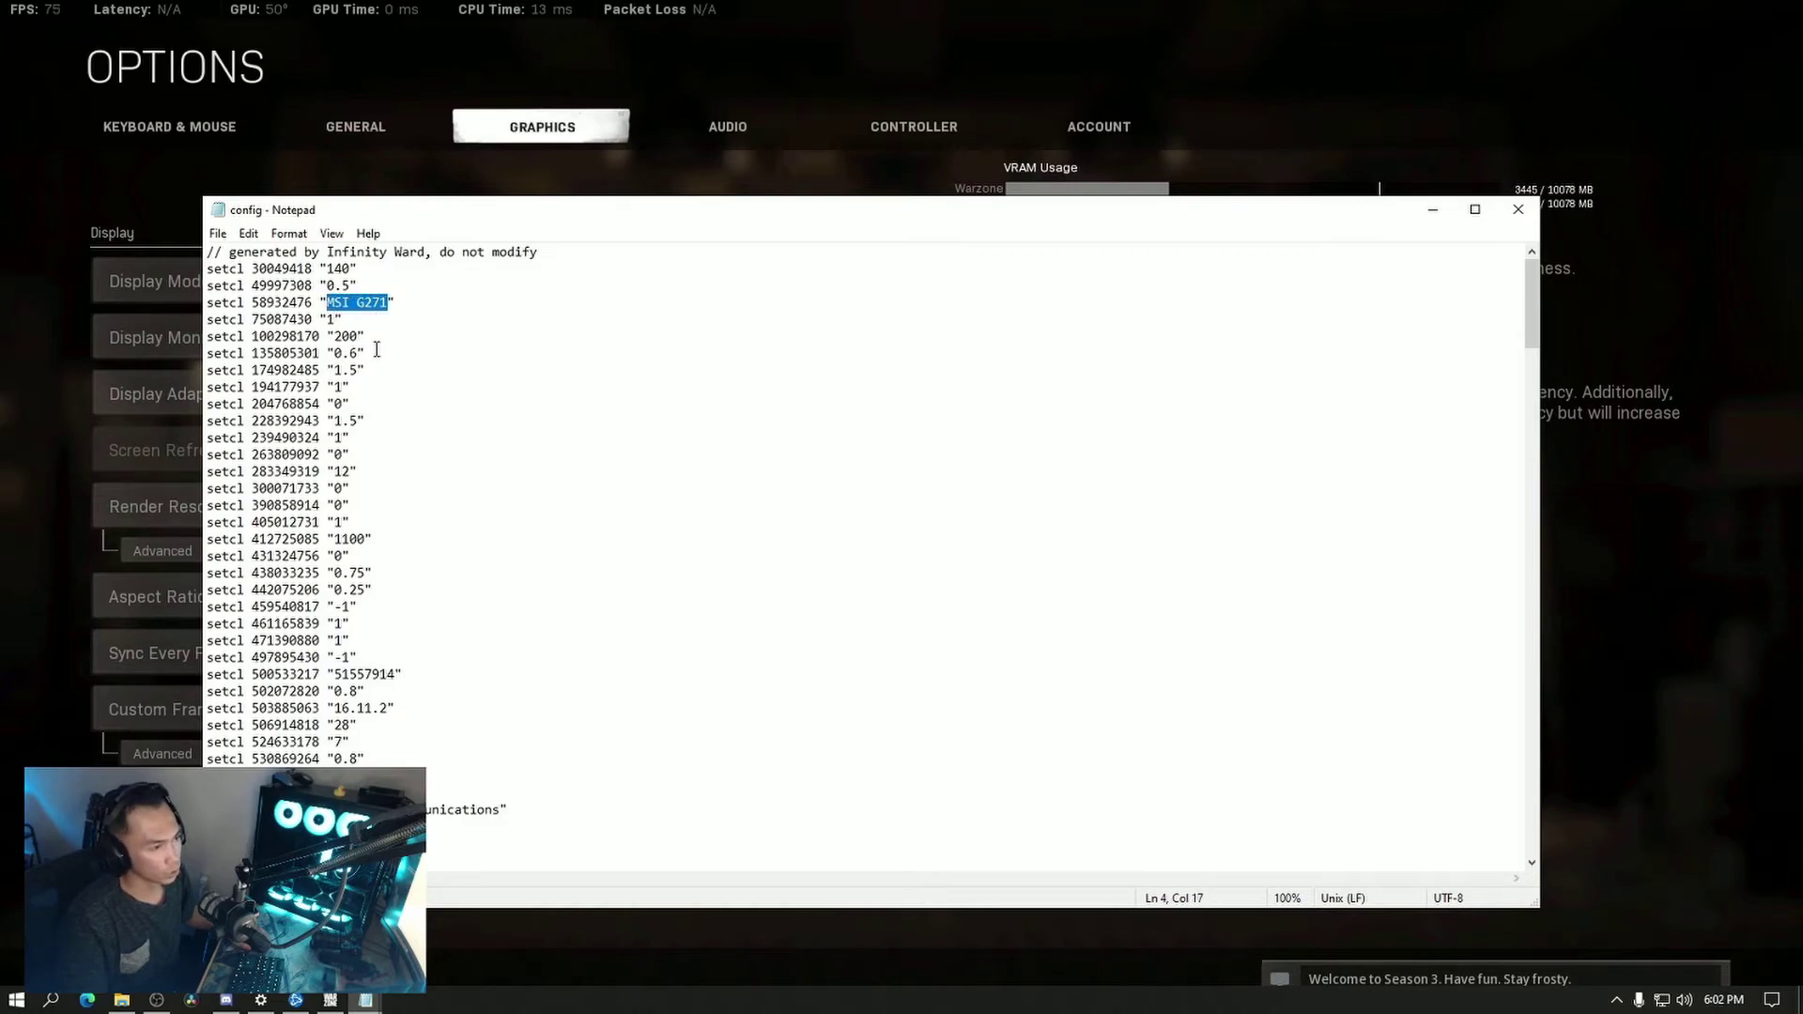
click(1431, 212)
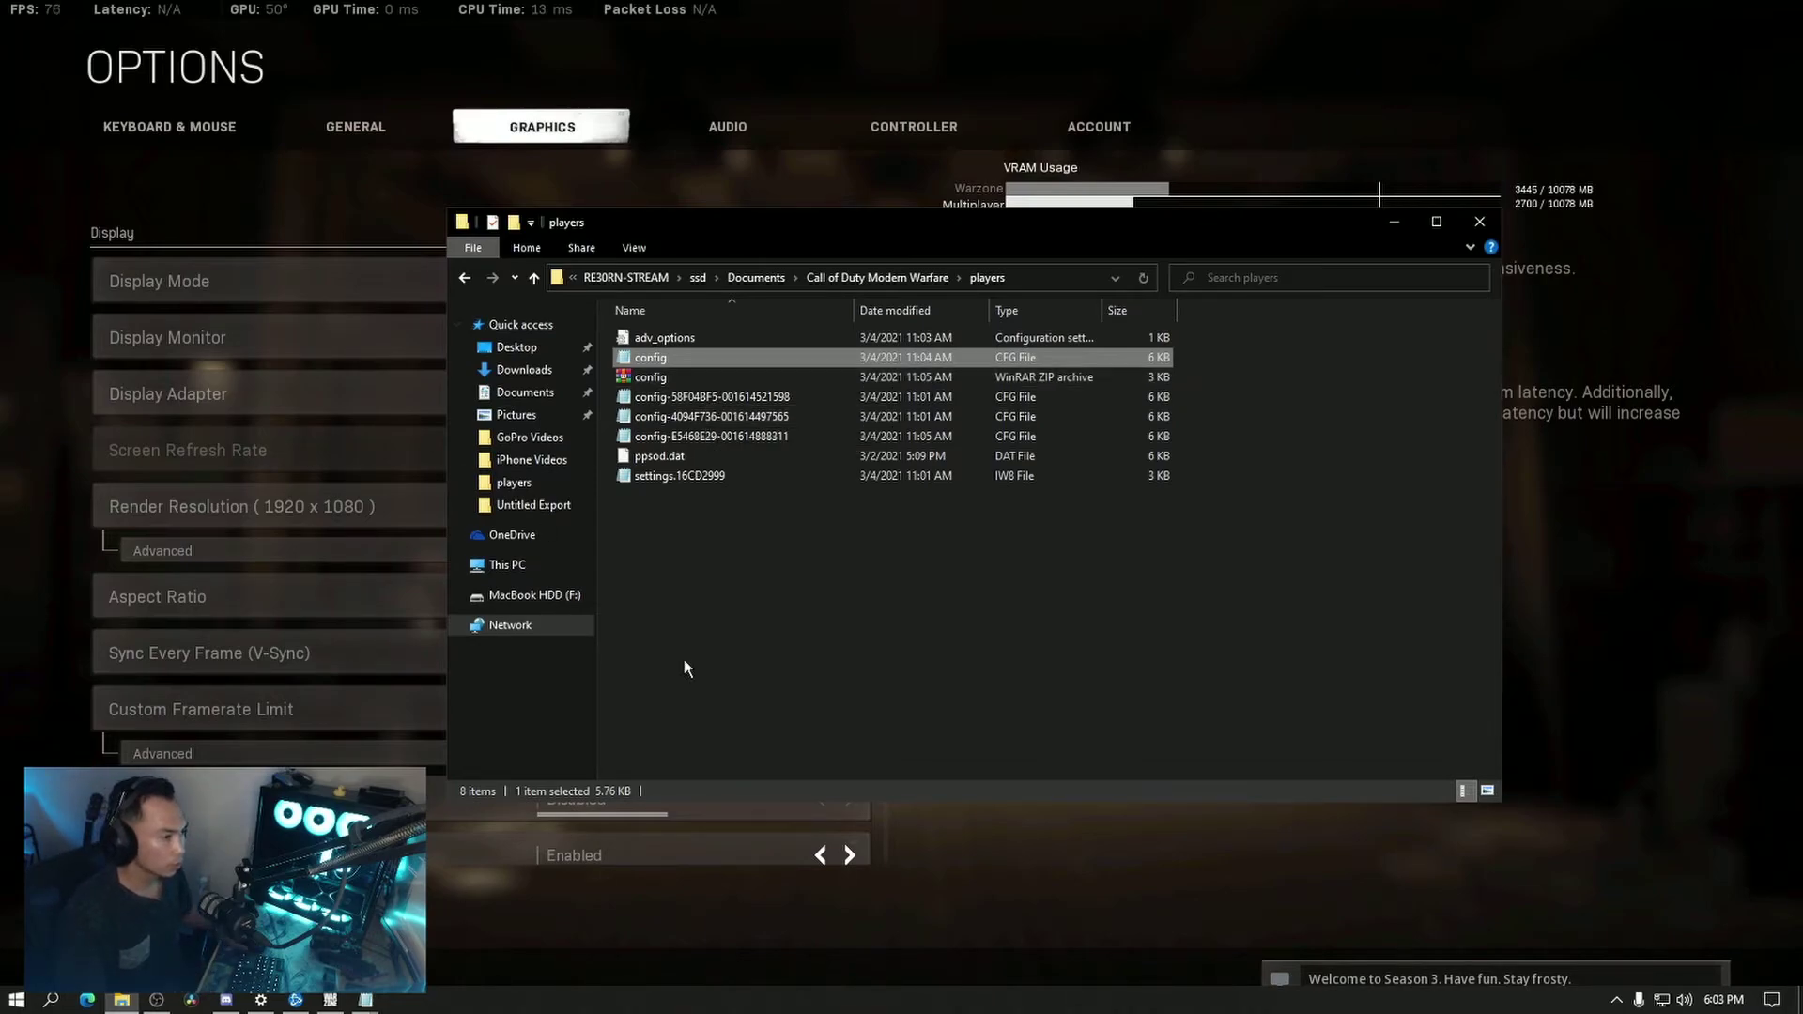
Open Documents in a new window and go to Call of Duty Modern Warfare > players.
right_click(526, 418)
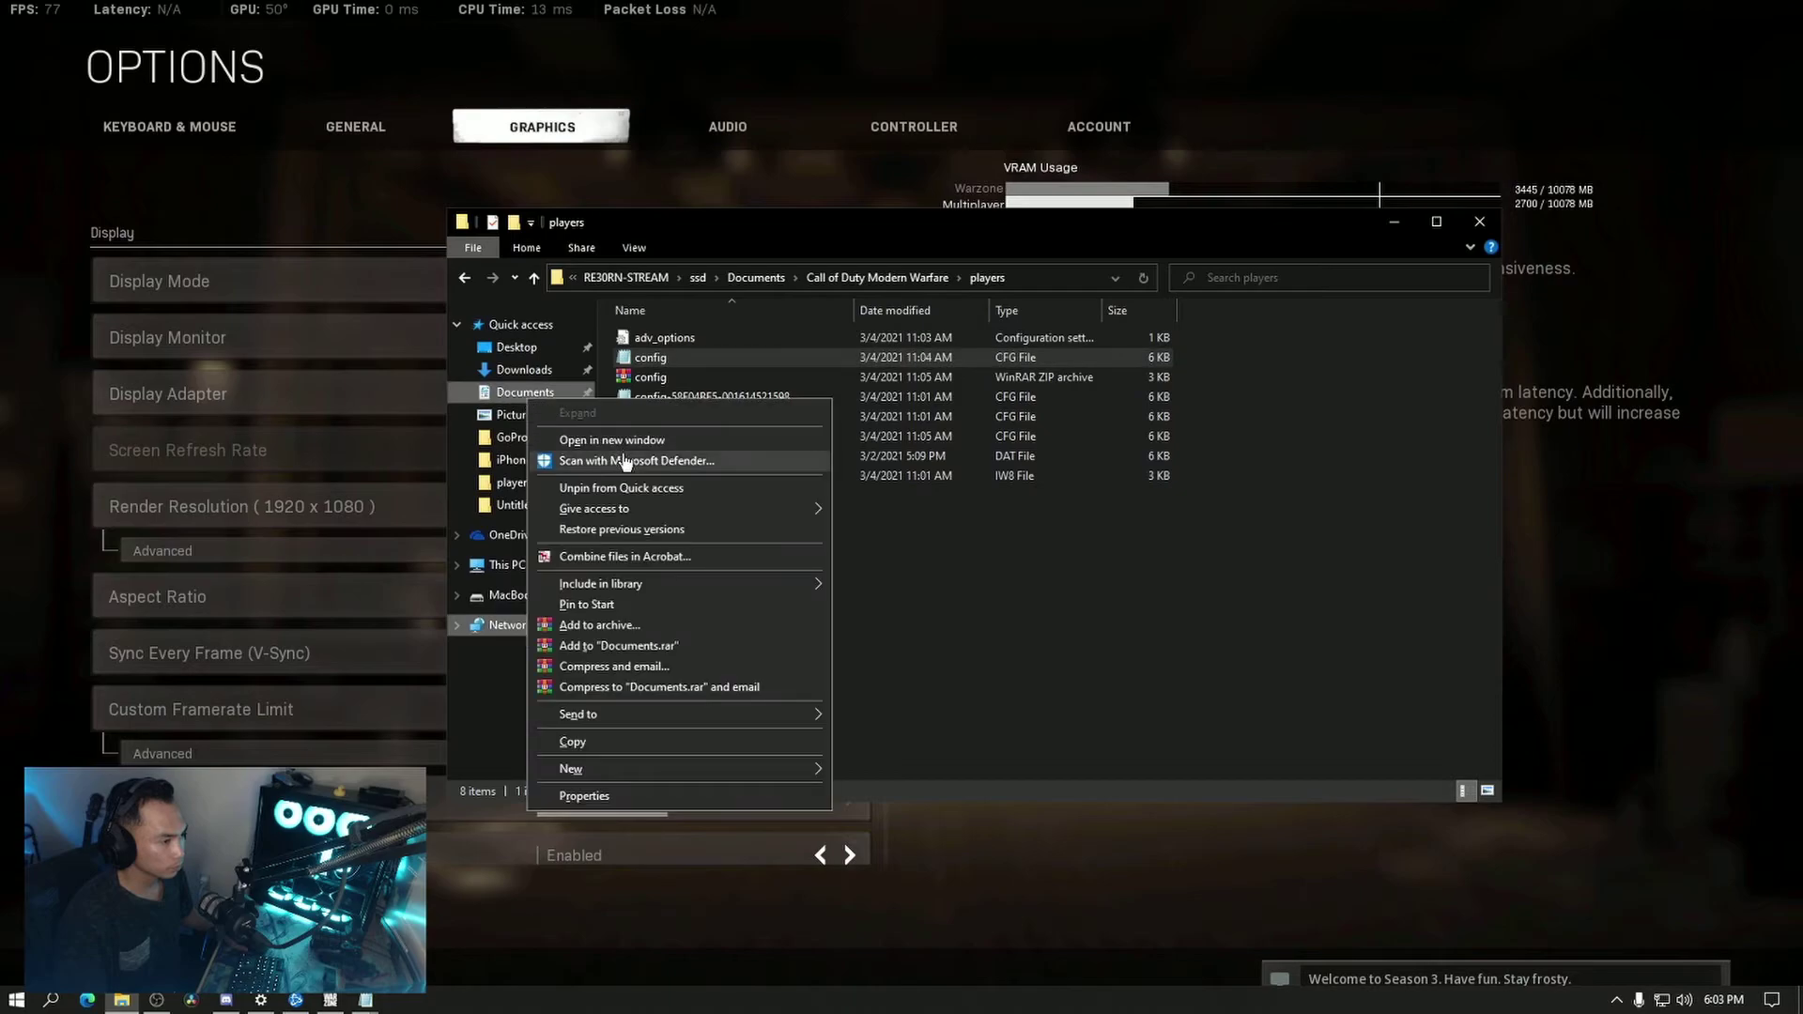
click(649, 436)
drag(794, 218, 702, 137)
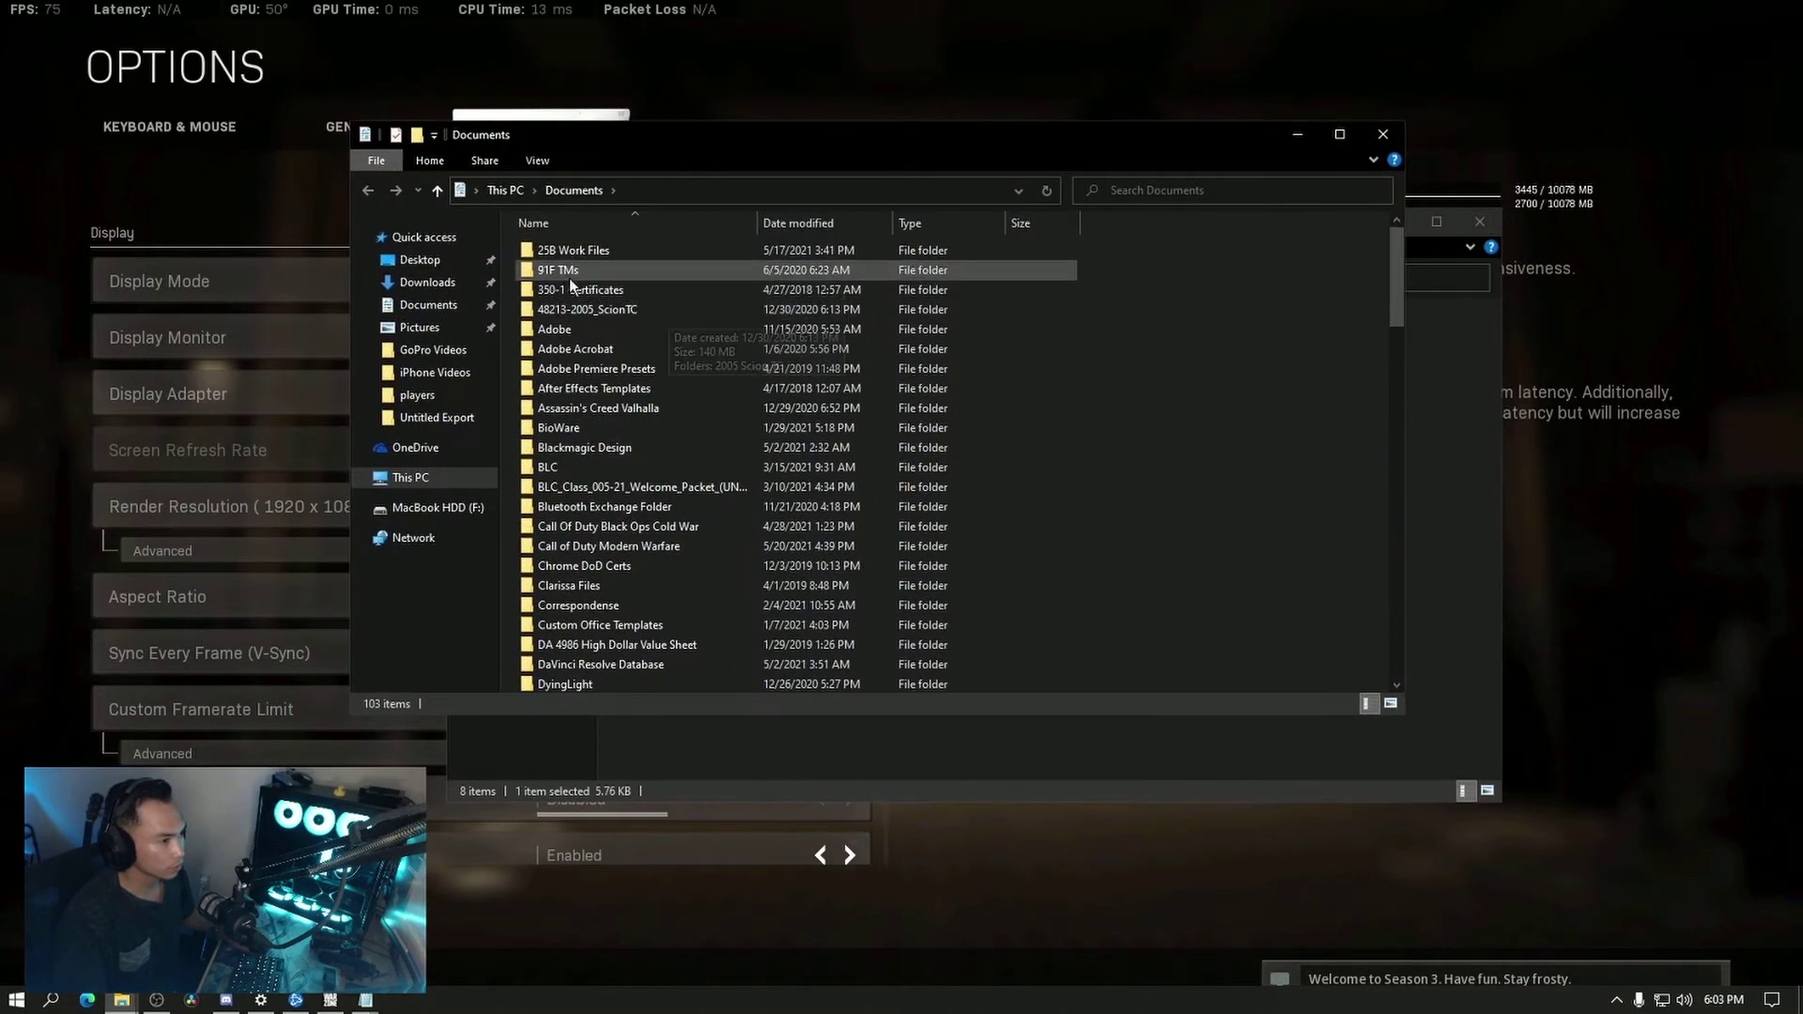
double_click(673, 547)
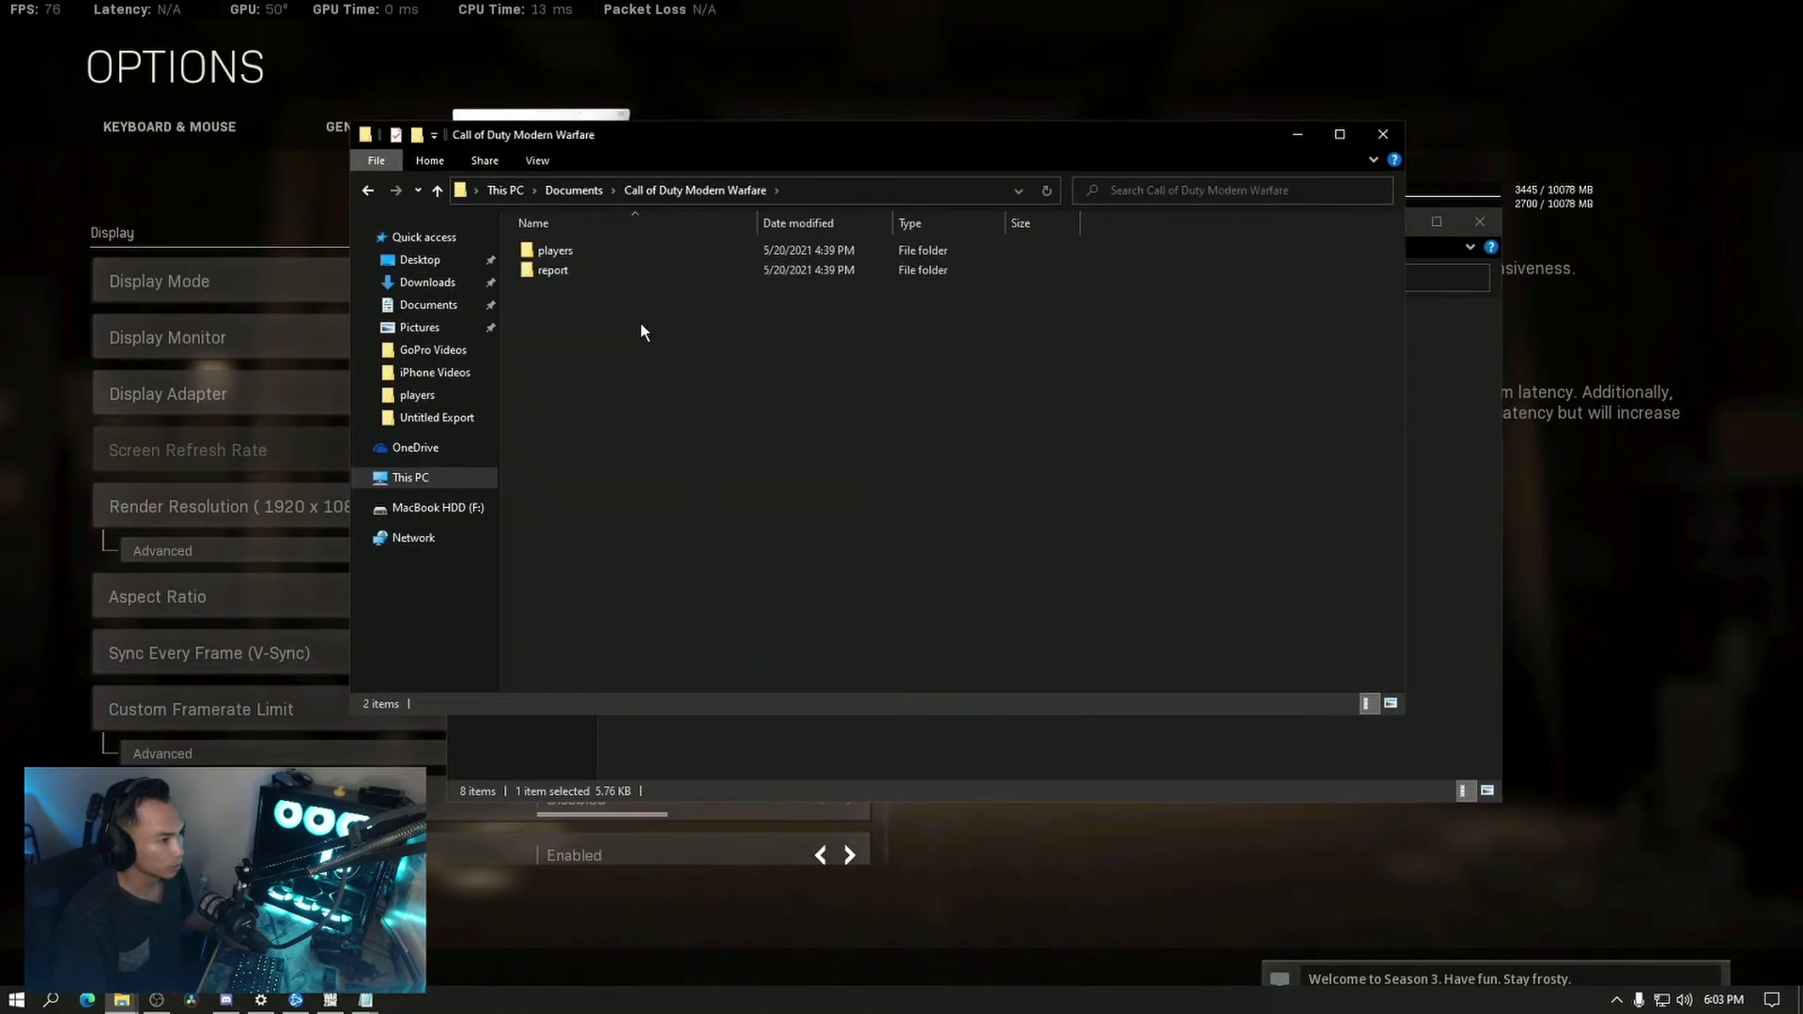
click(586, 250)
double_click(586, 250)
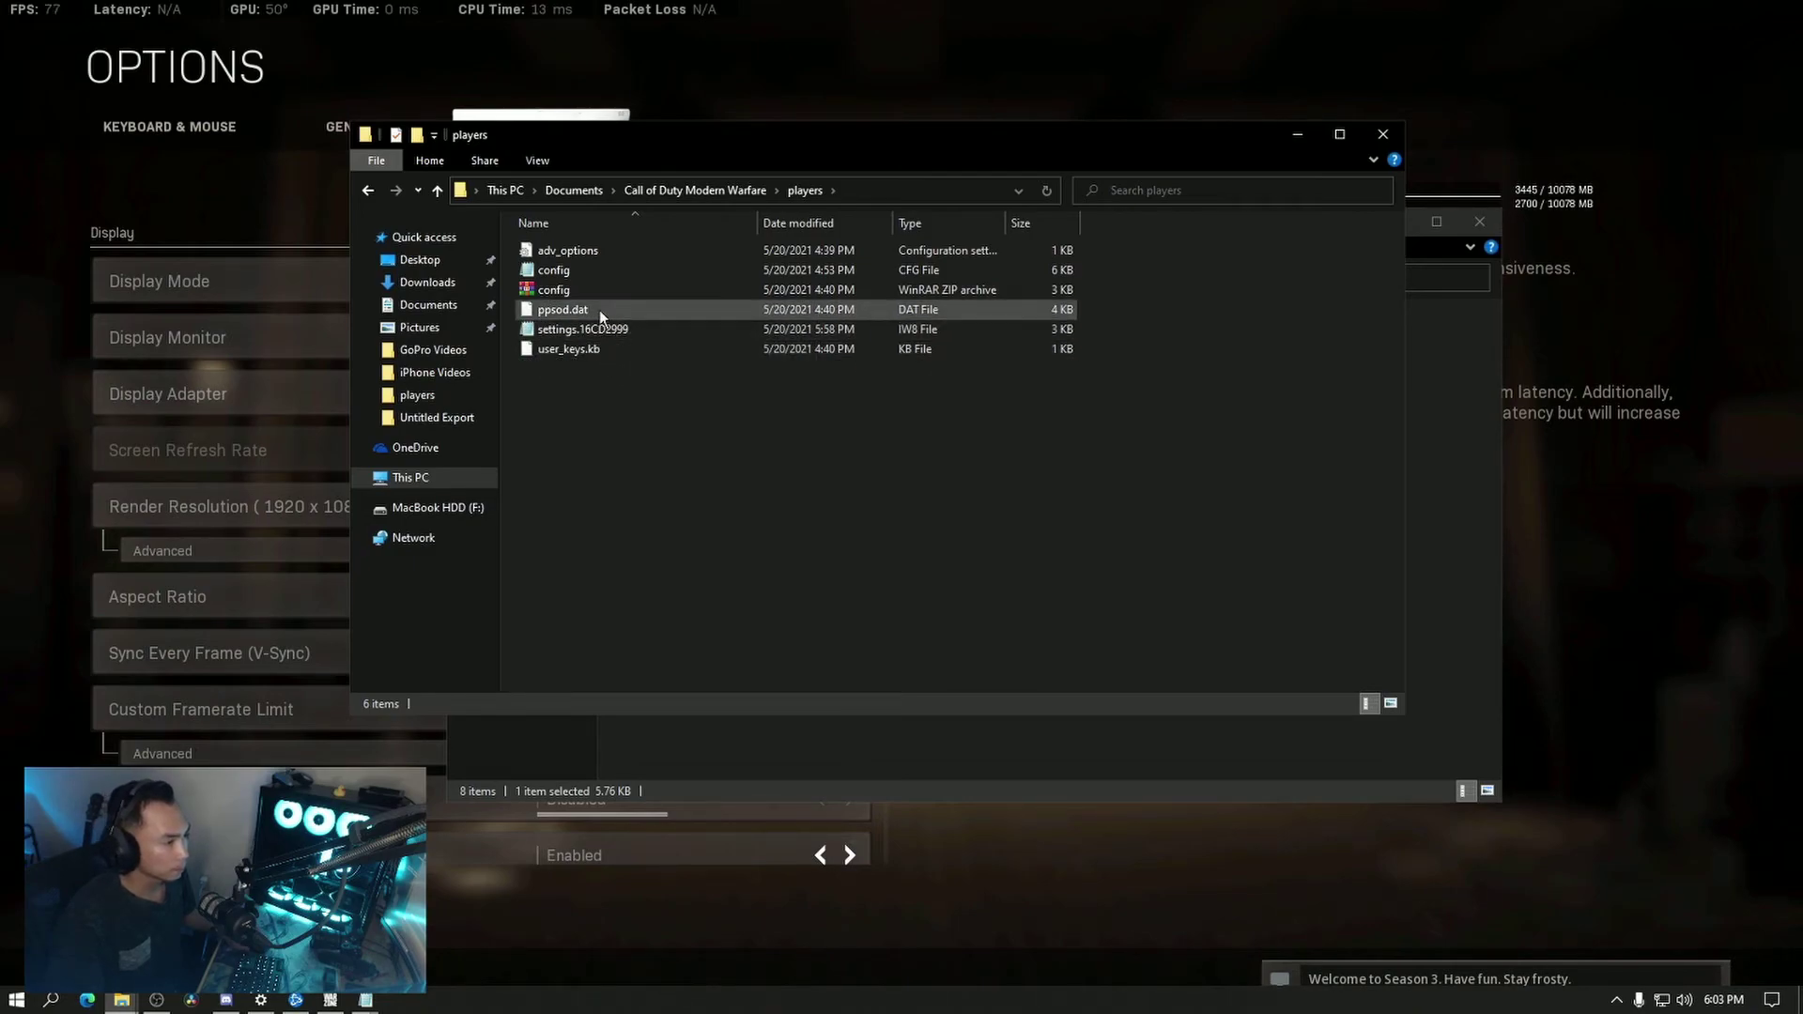
Open this folder's config in Notepad, highlight LC27RG50 on line 4, then minimize it.
double_click(567, 275)
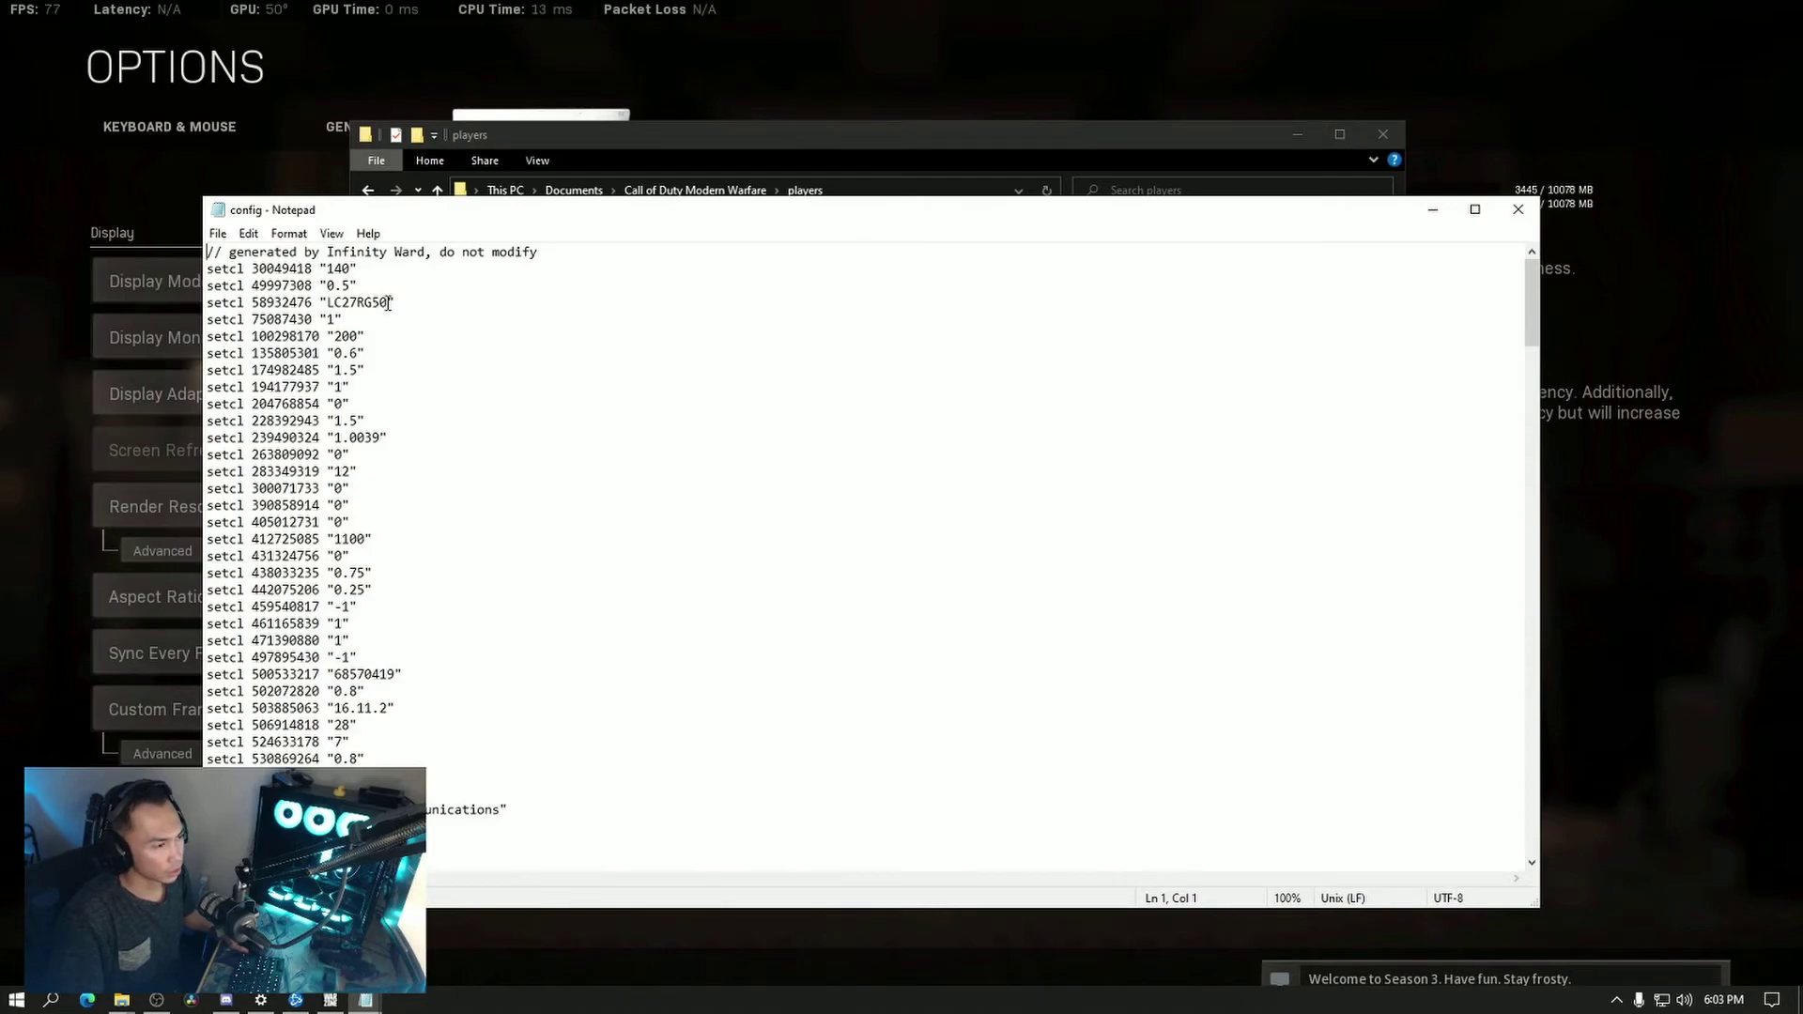
drag(388, 300, 336, 301)
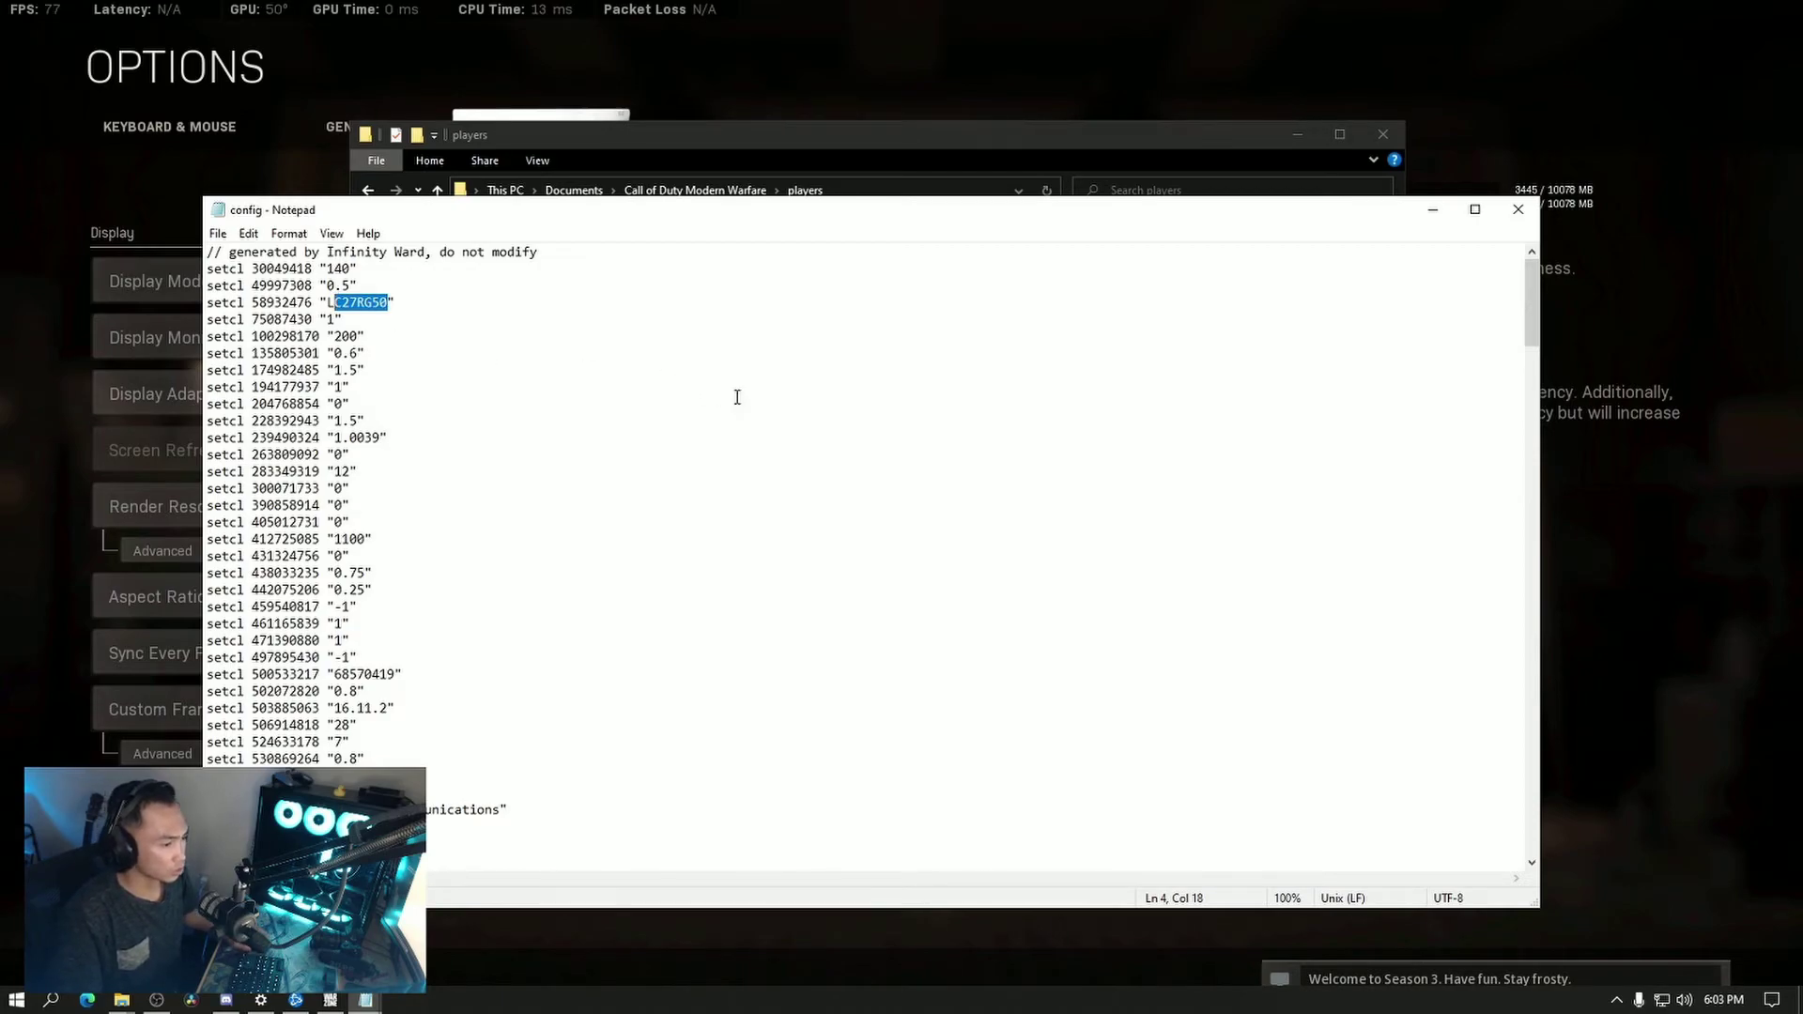
click(1434, 211)
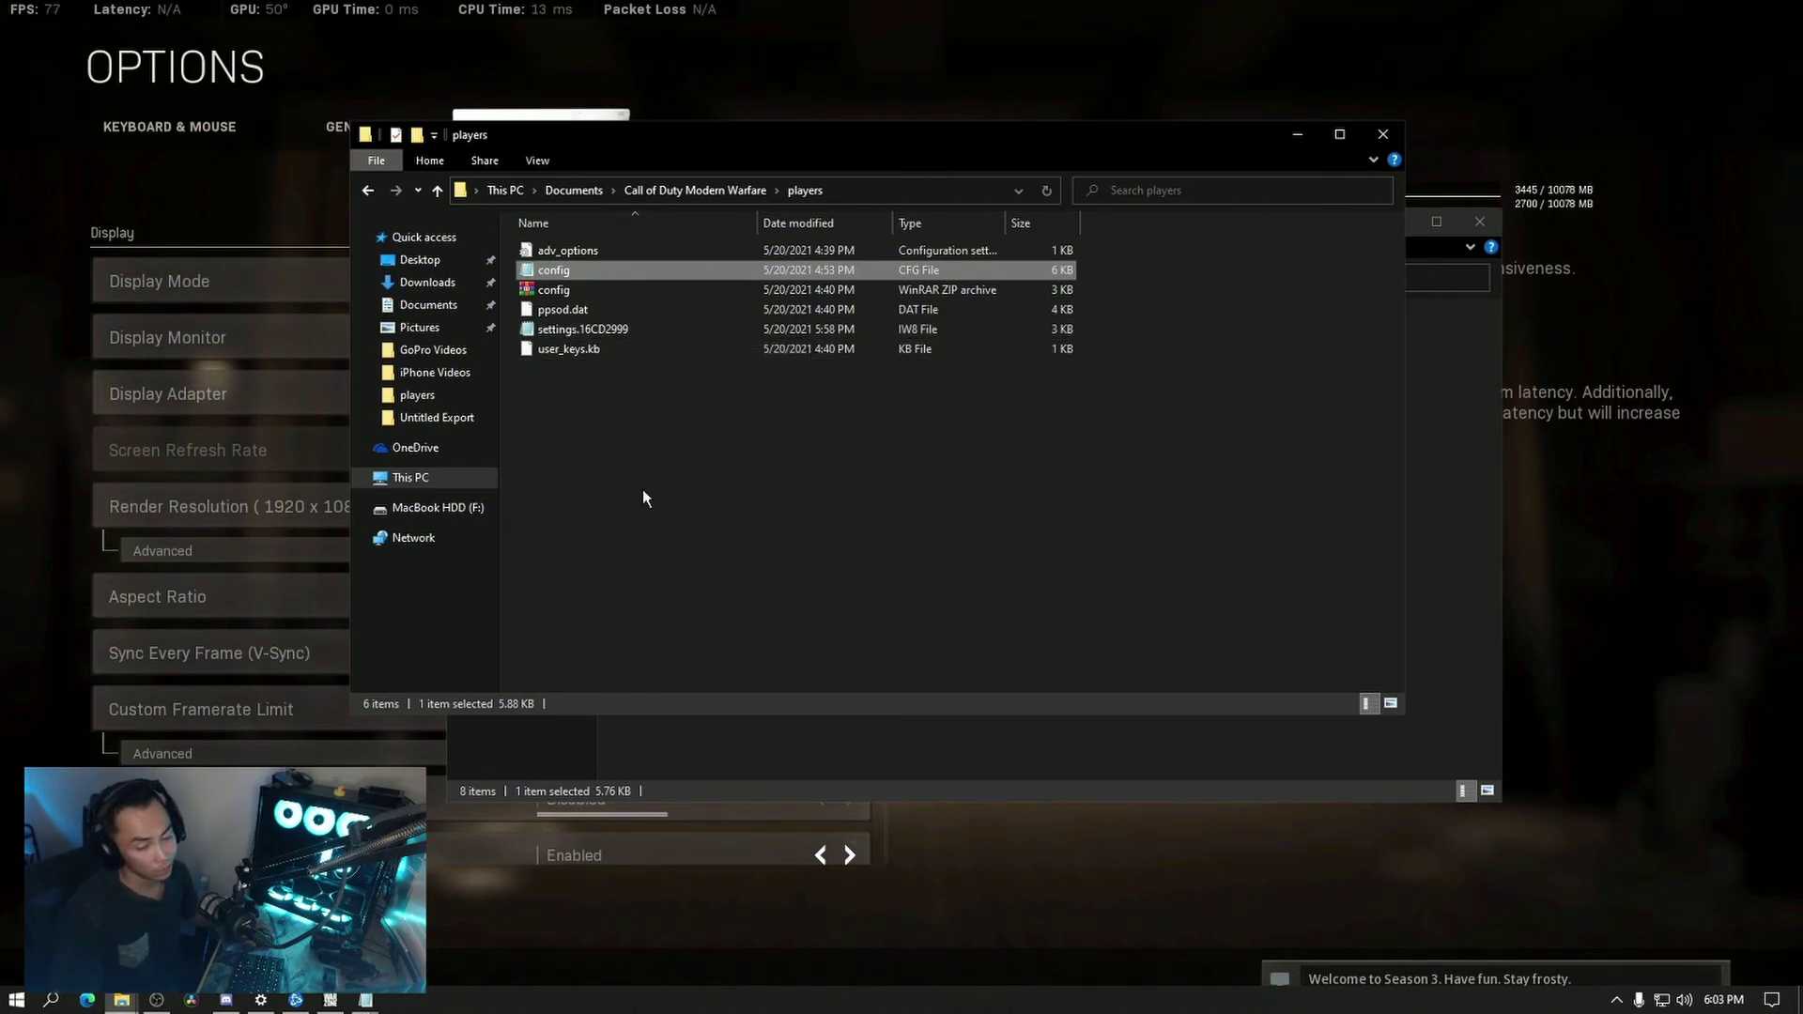
Set the players folder's config file to Read-only and bring the game back to front.
right_click(591, 273)
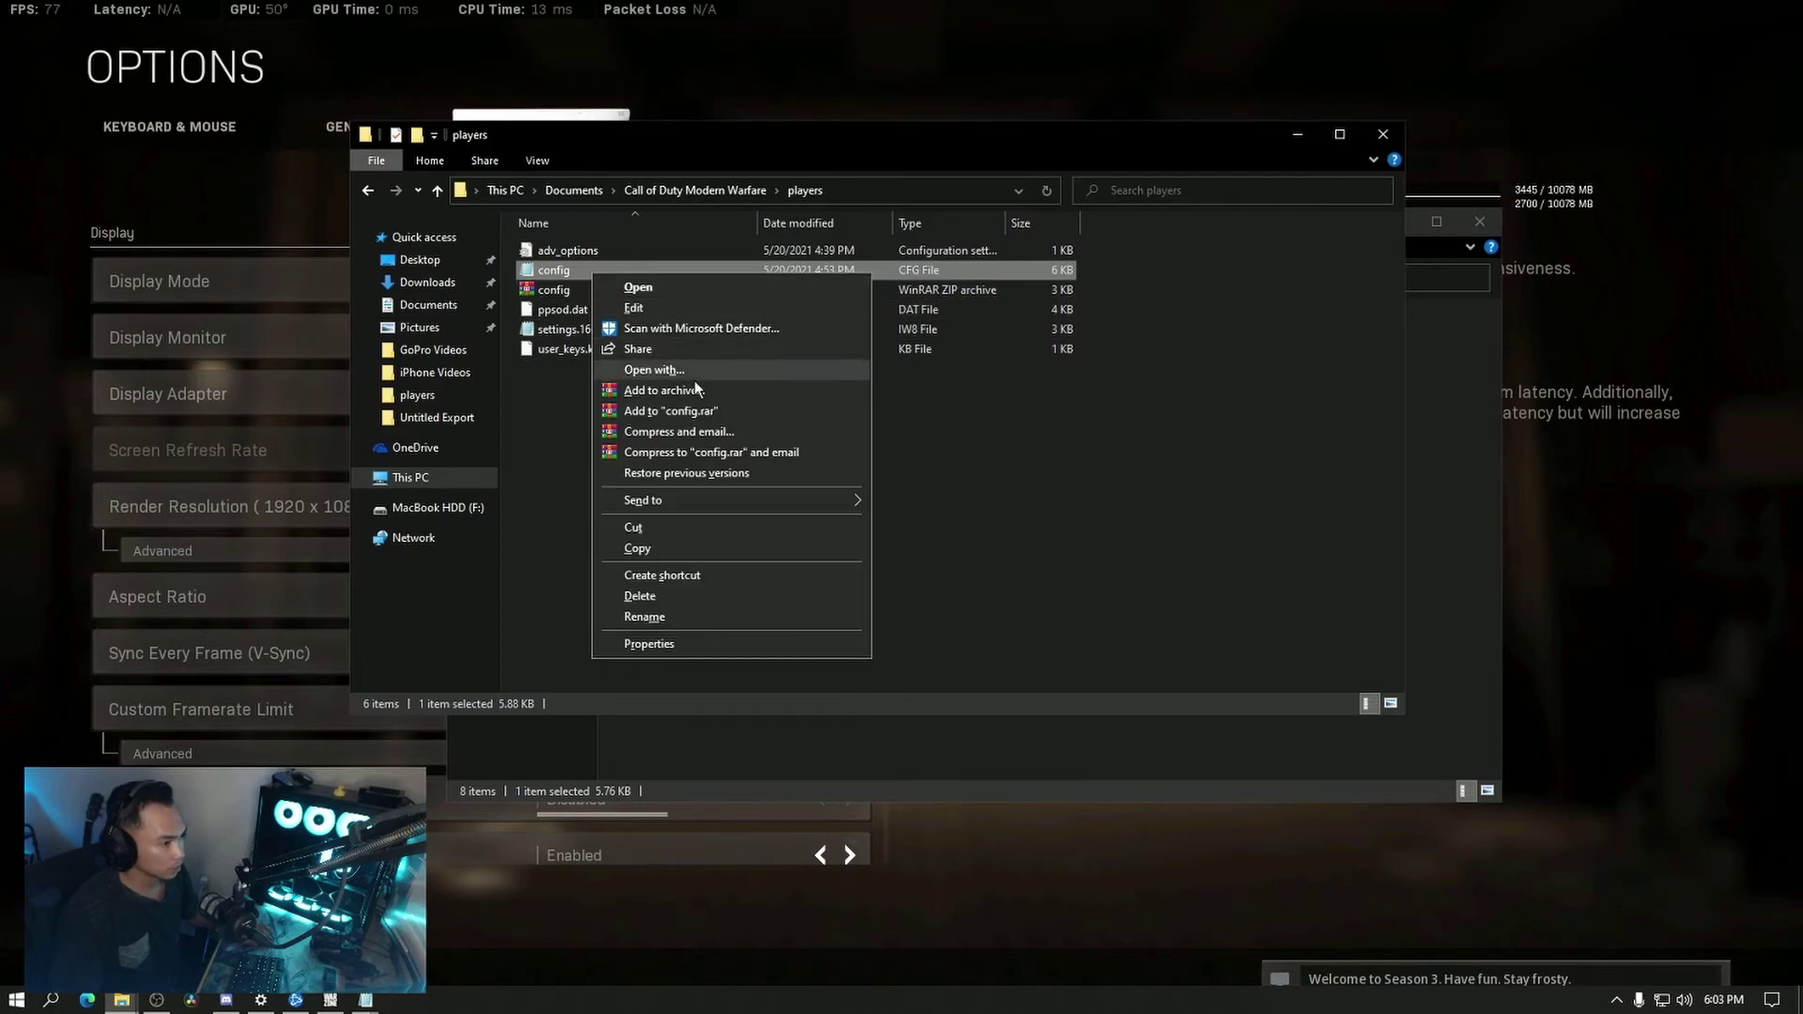
click(759, 645)
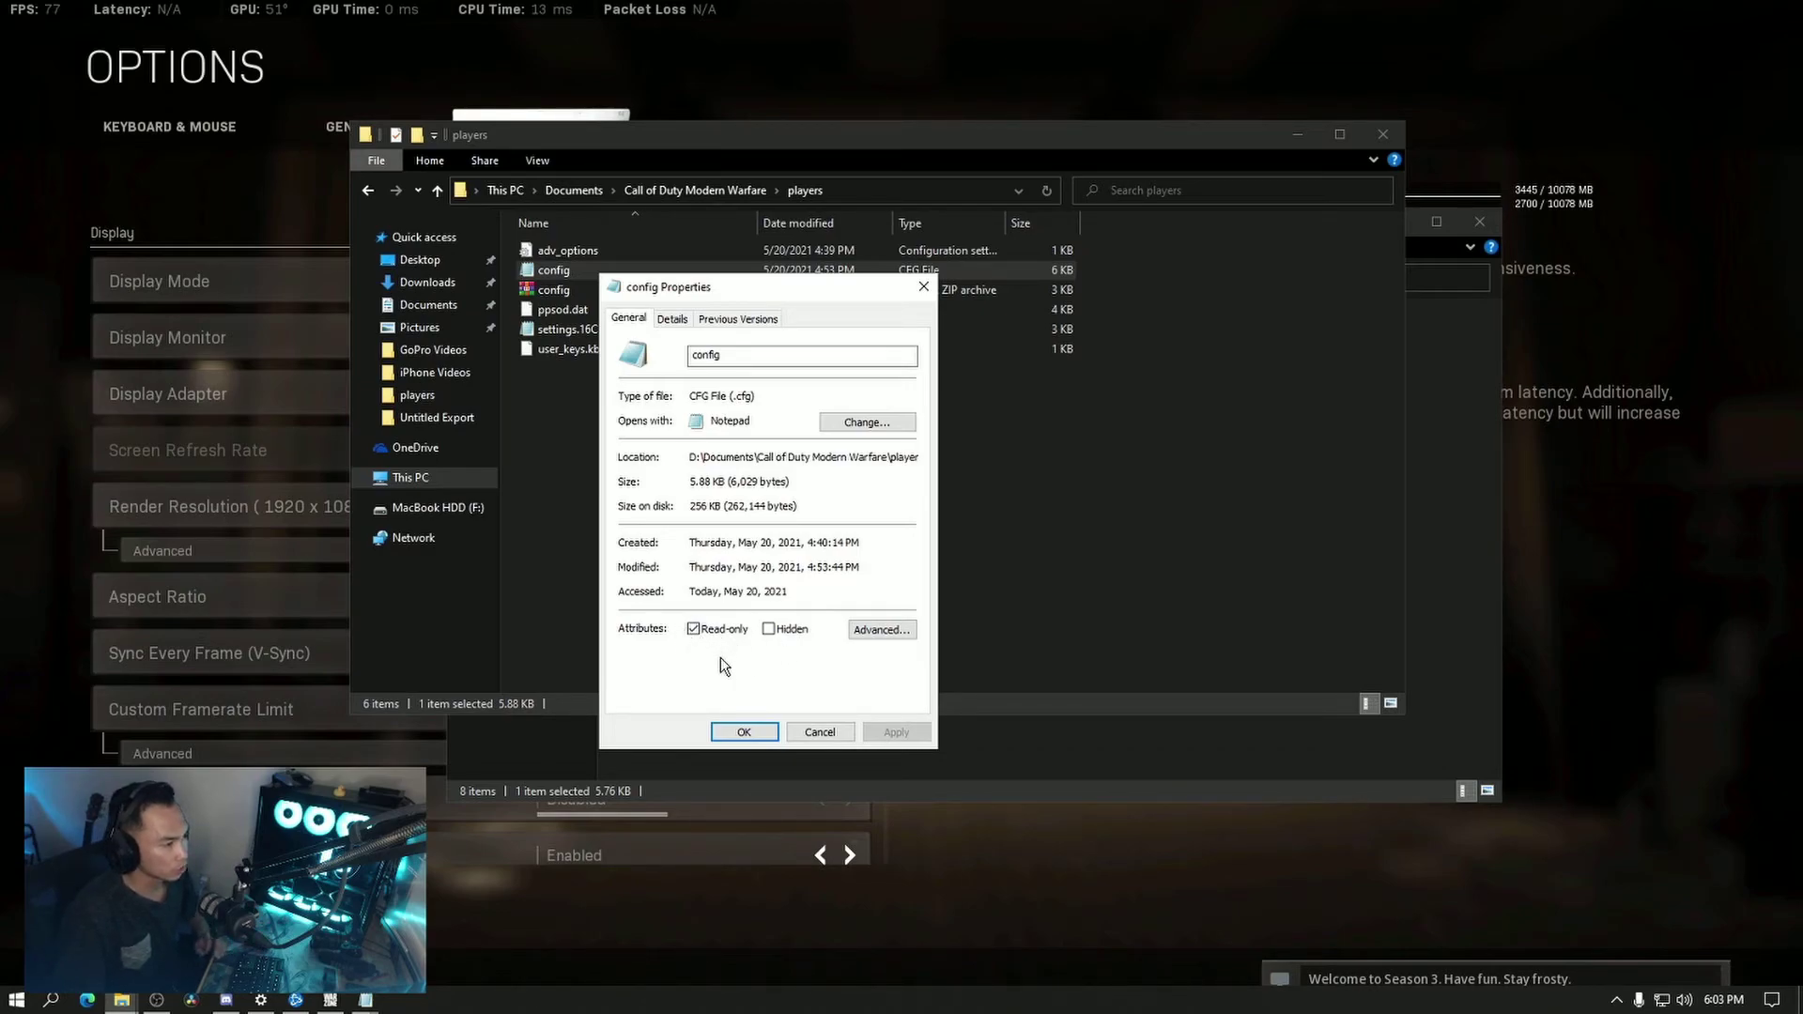
click(744, 733)
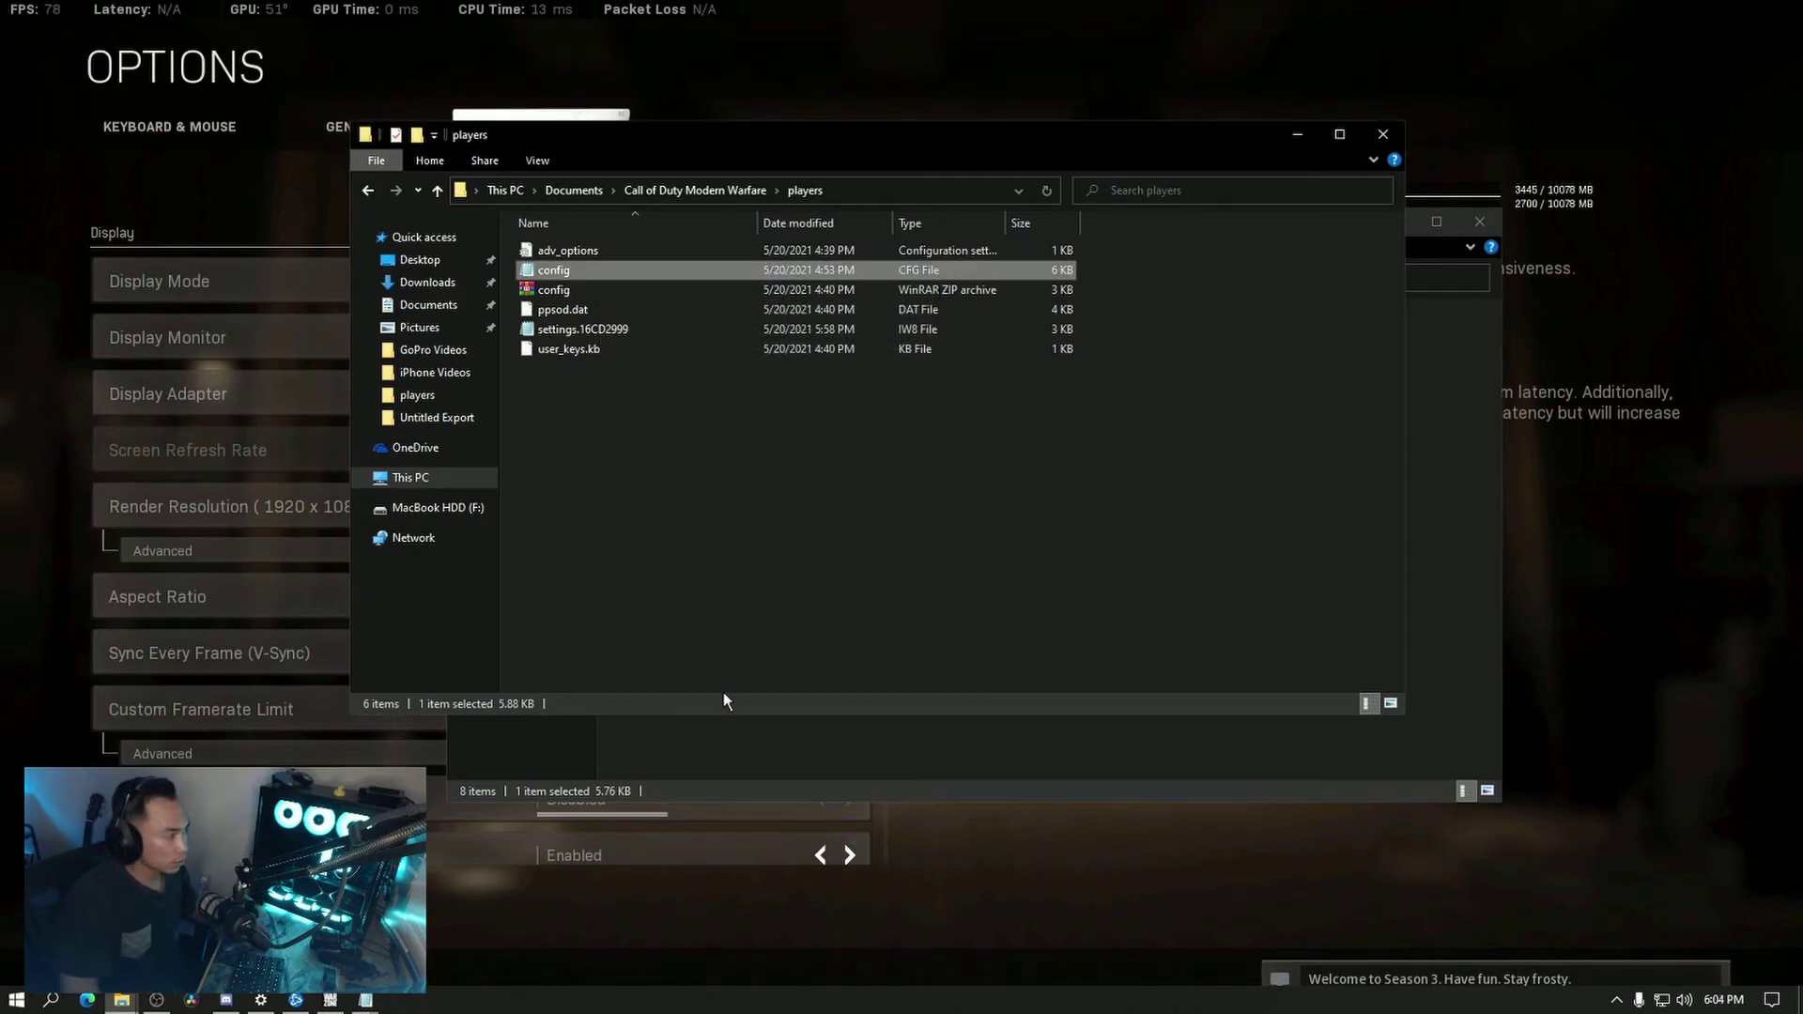
click(1046, 913)
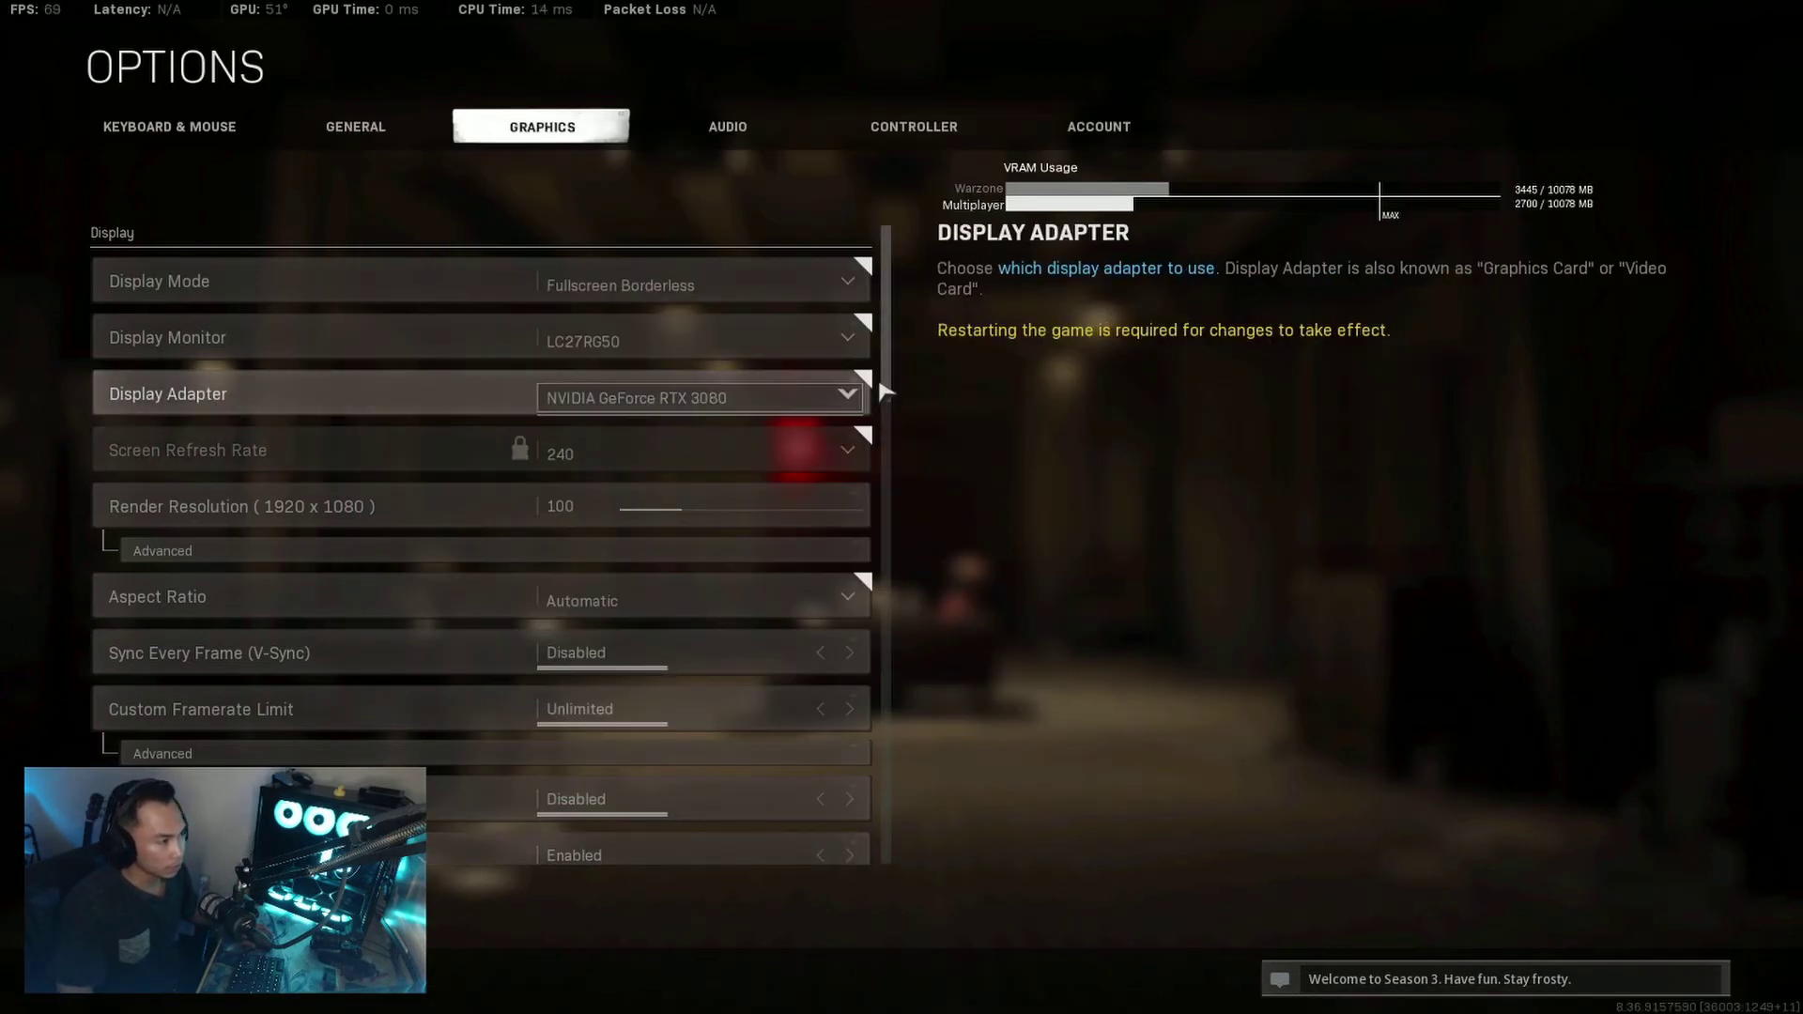
Scroll through Warzone's graphics settings showing LC27RG50 at 240, then open the Start menu.
scroll(888, 393, down, 1)
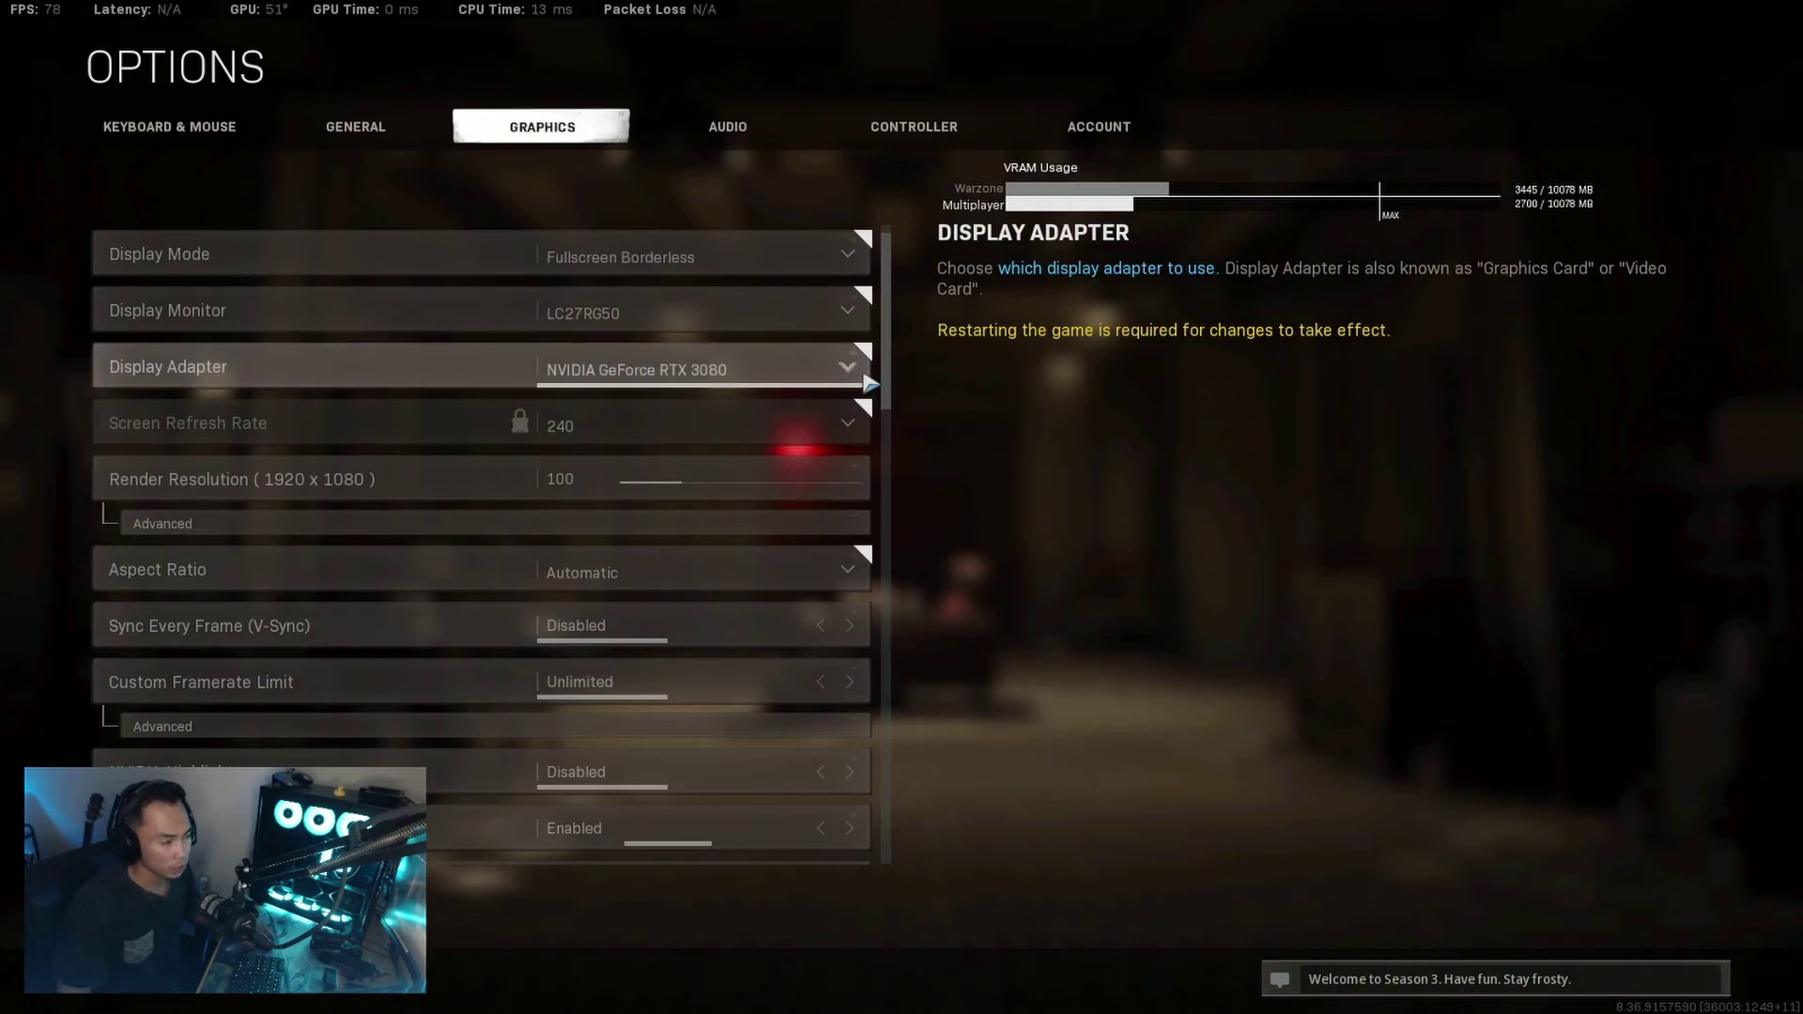
scroll(887, 394, down, 1)
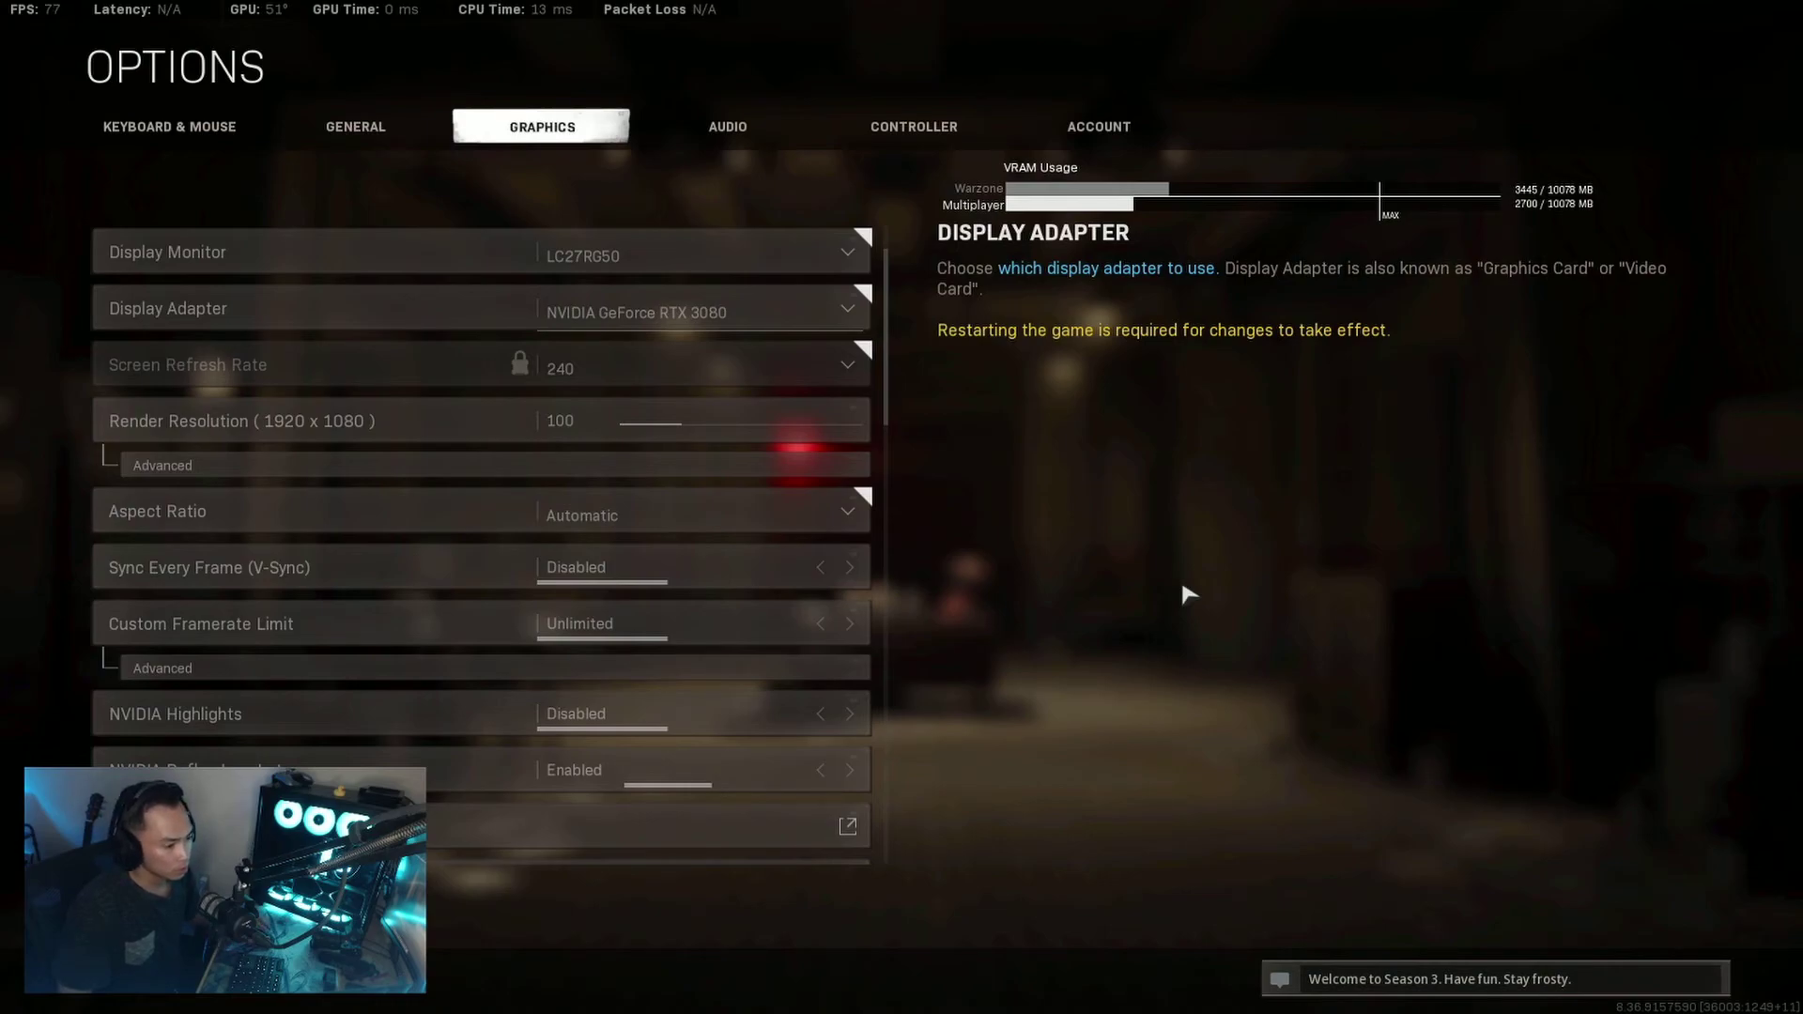
key(super)
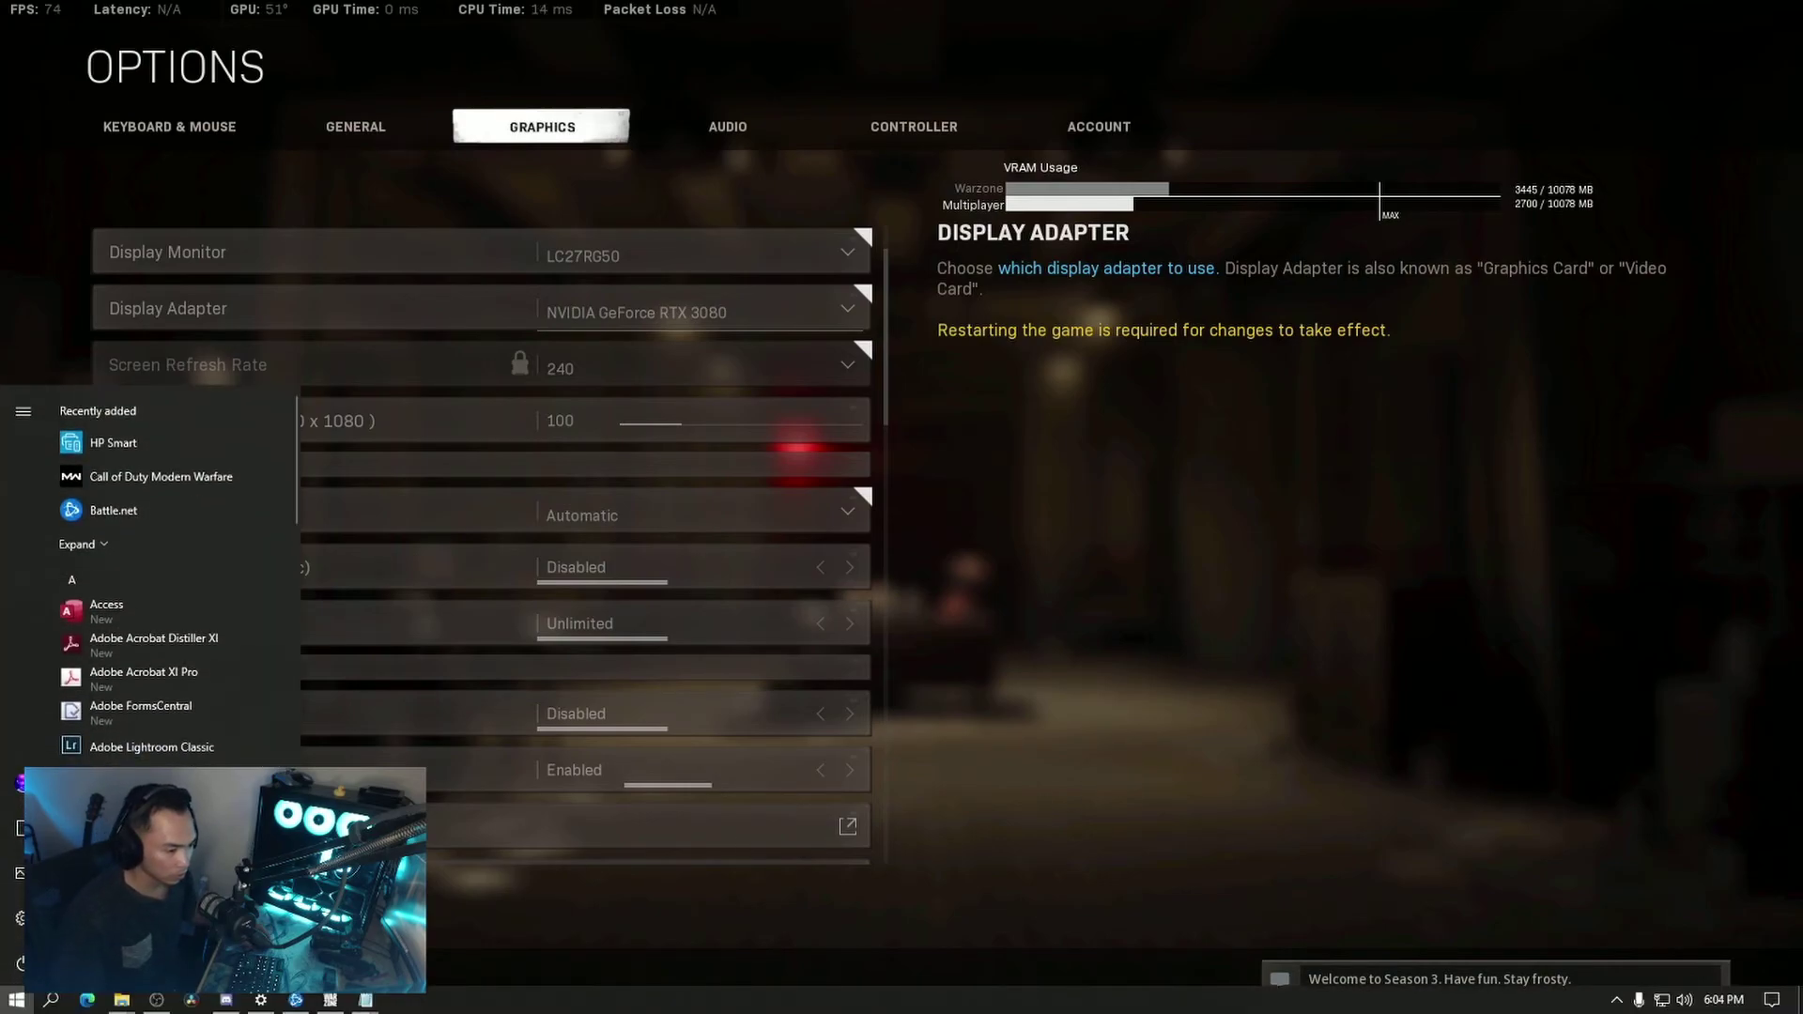
Return to the players folder and open adv_options in Notepad.
click(122, 1000)
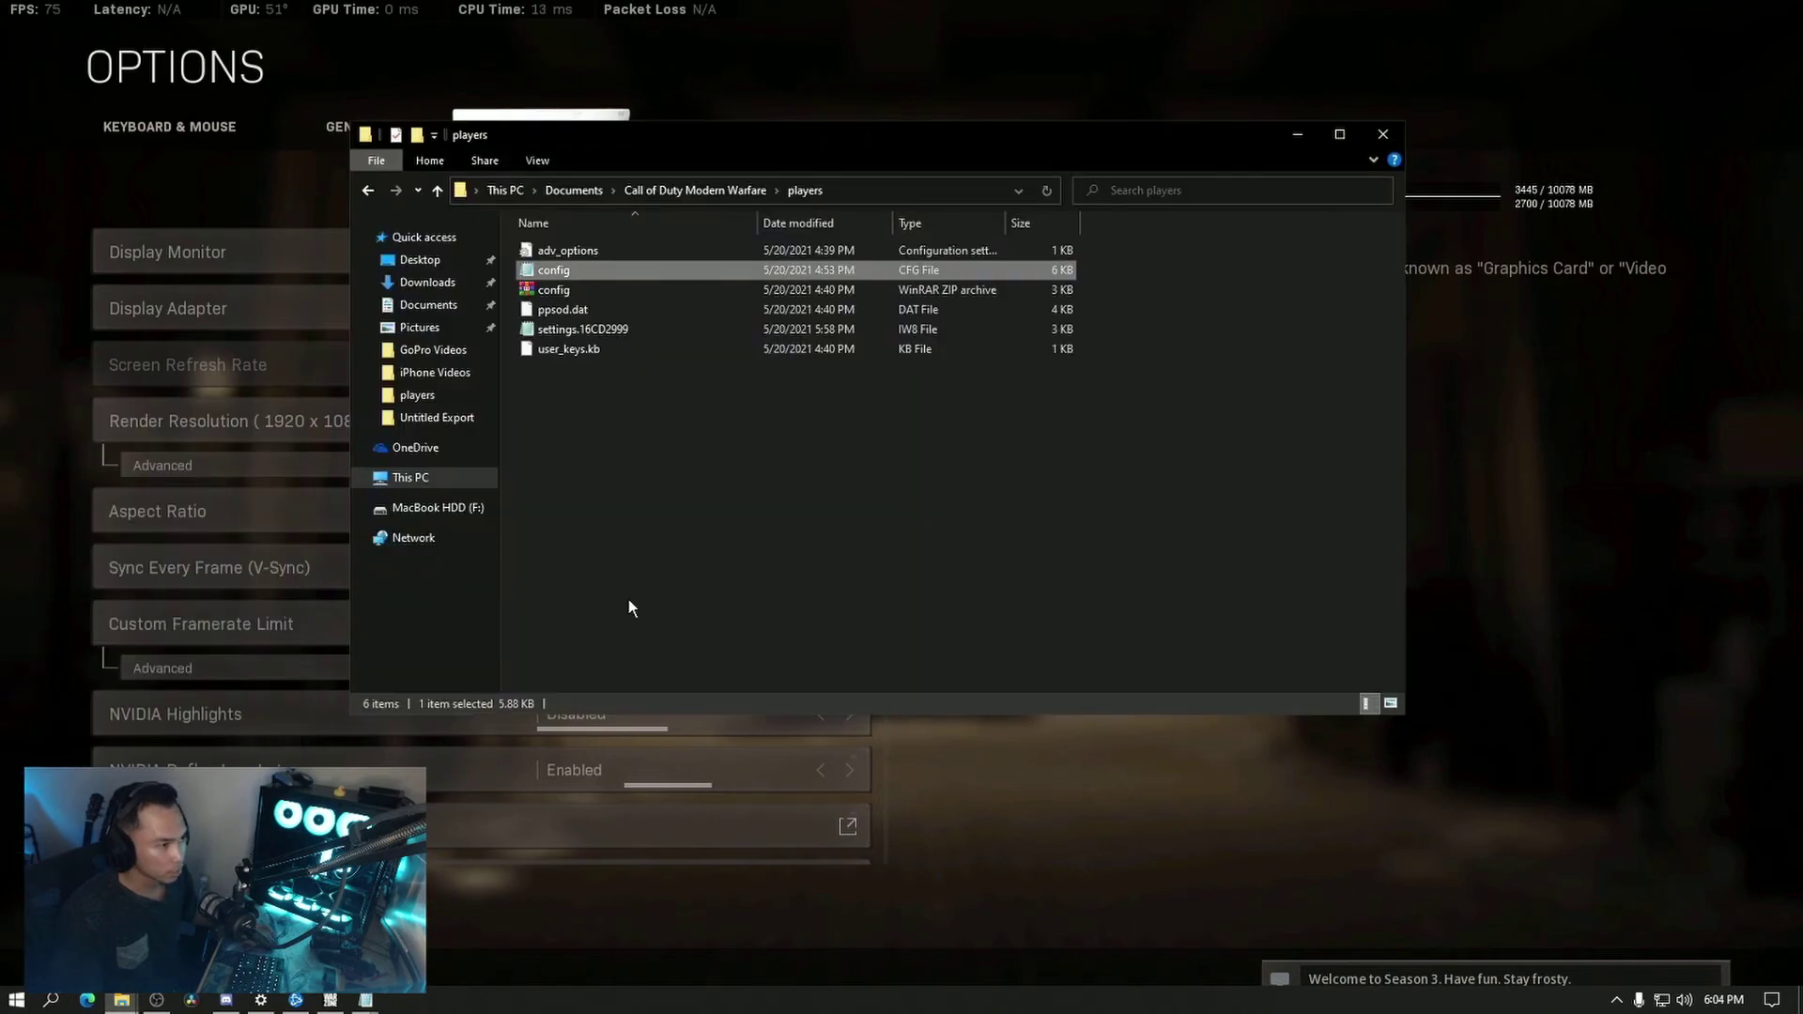
double_click(578, 250)
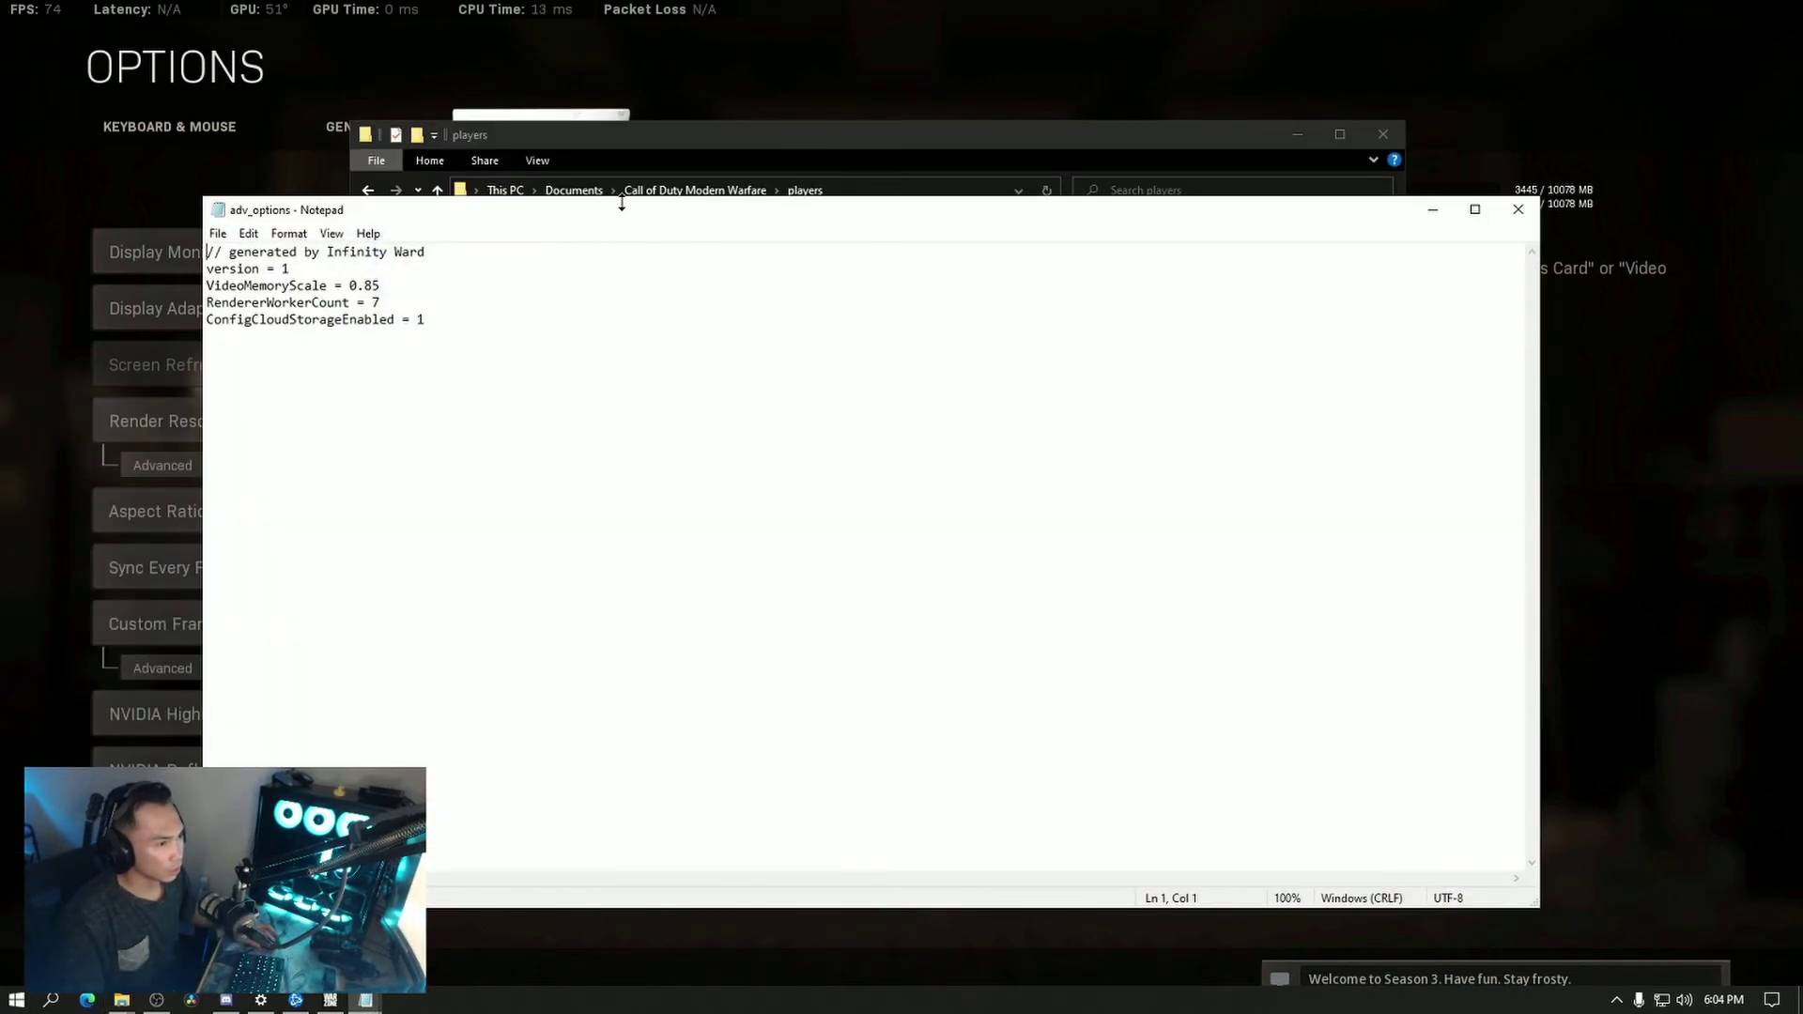
mouse_move(609, 209)
mouse_down()
mouse_move(579, 187)
mouse_move(607, 182)
mouse_up()
Highlight the ConfigCloudStorageEnabled = 1 line and raise the Notepad window higher.
click(434, 298)
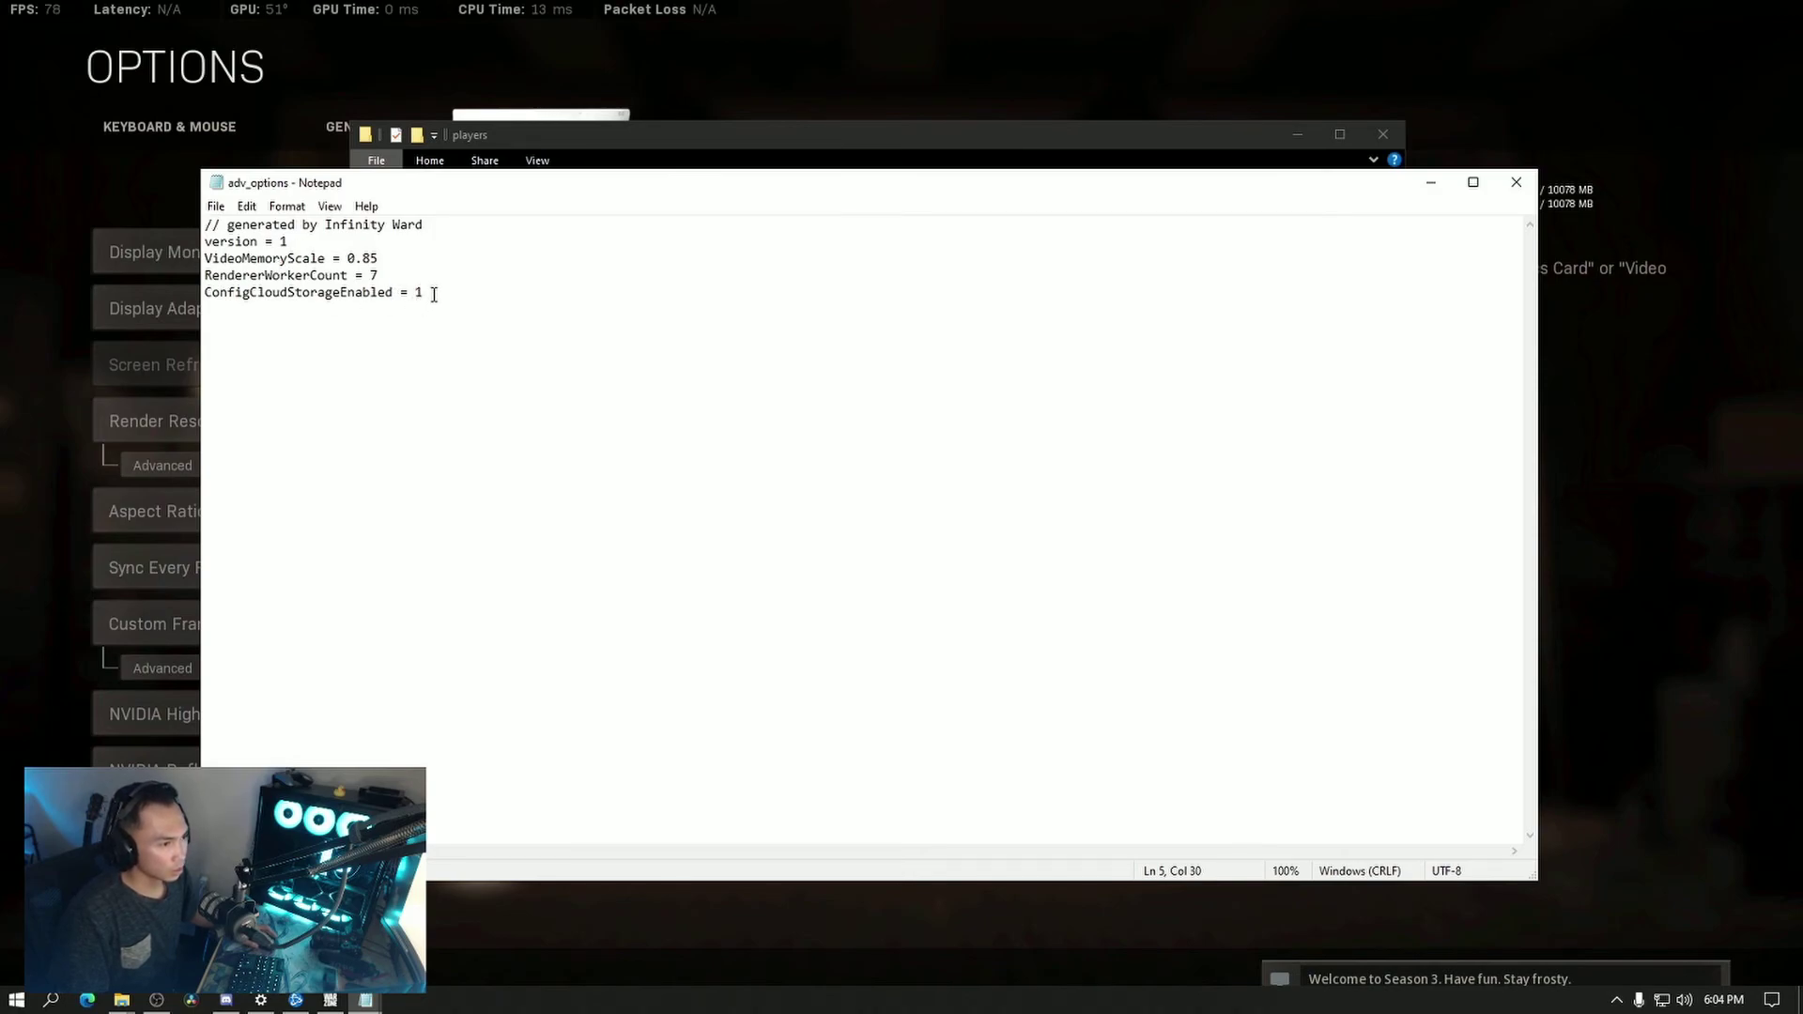
drag(430, 299, 207, 293)
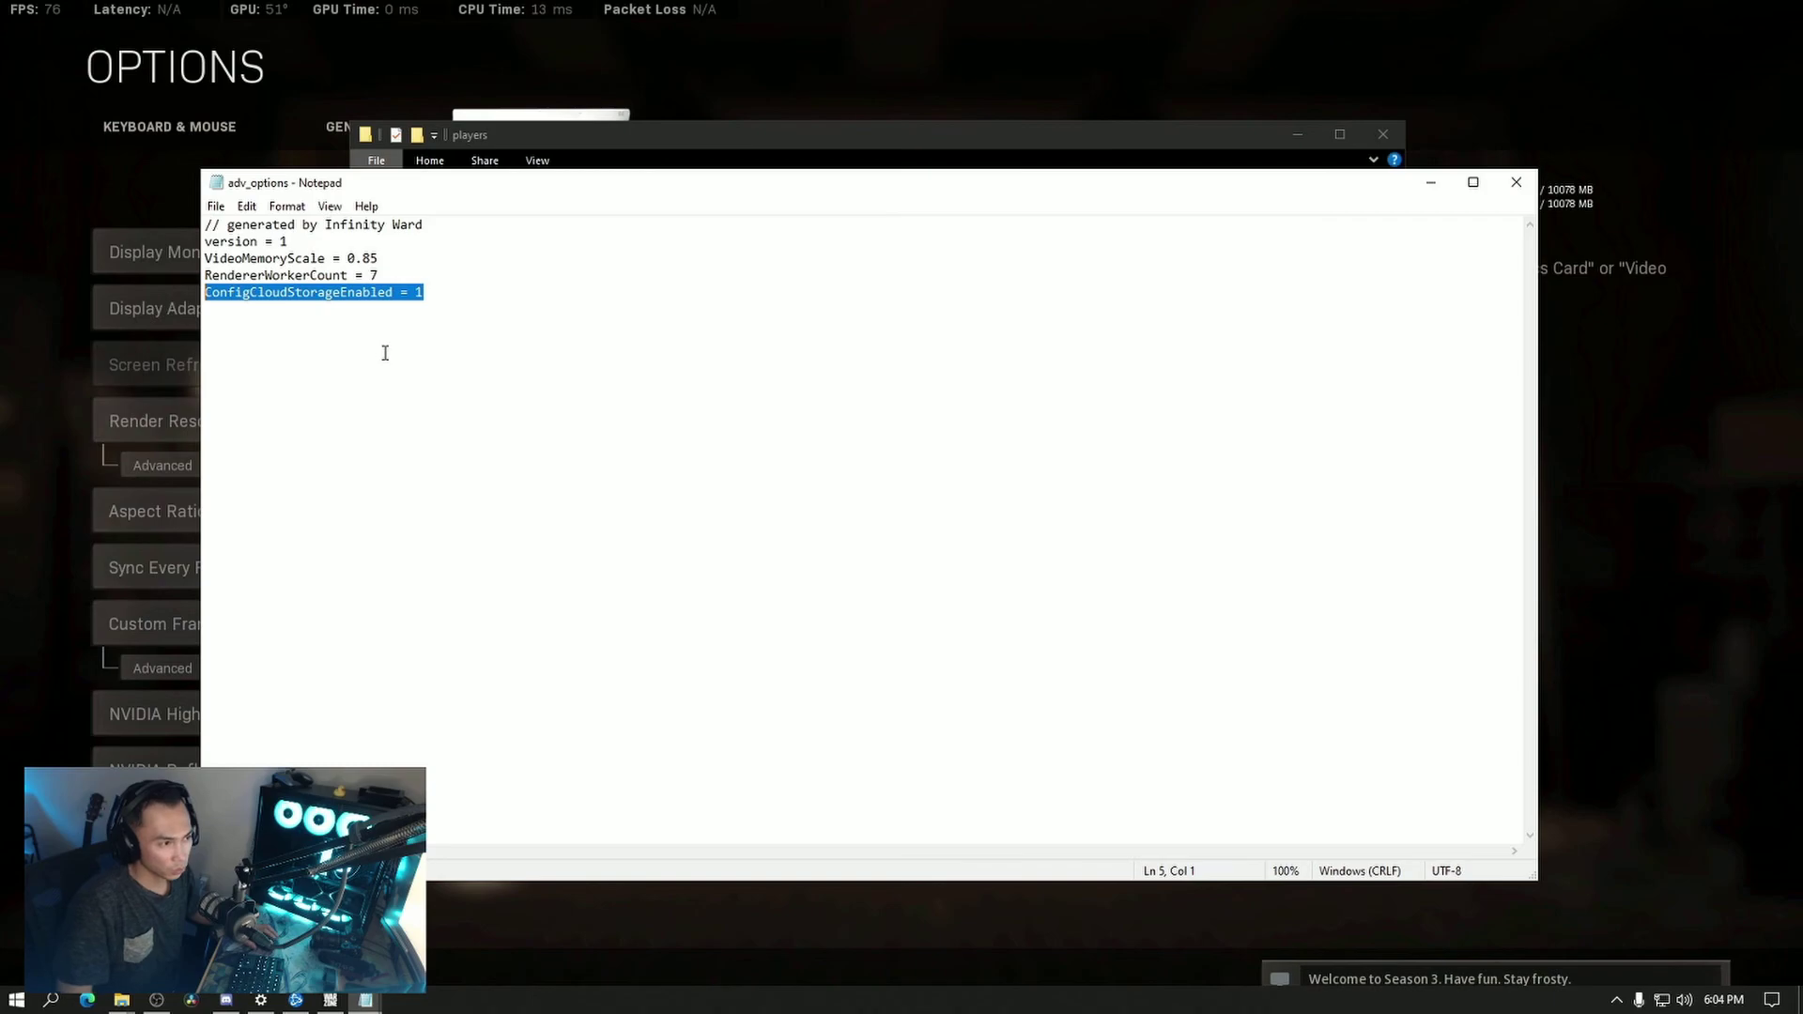
drag(843, 183, 907, 144)
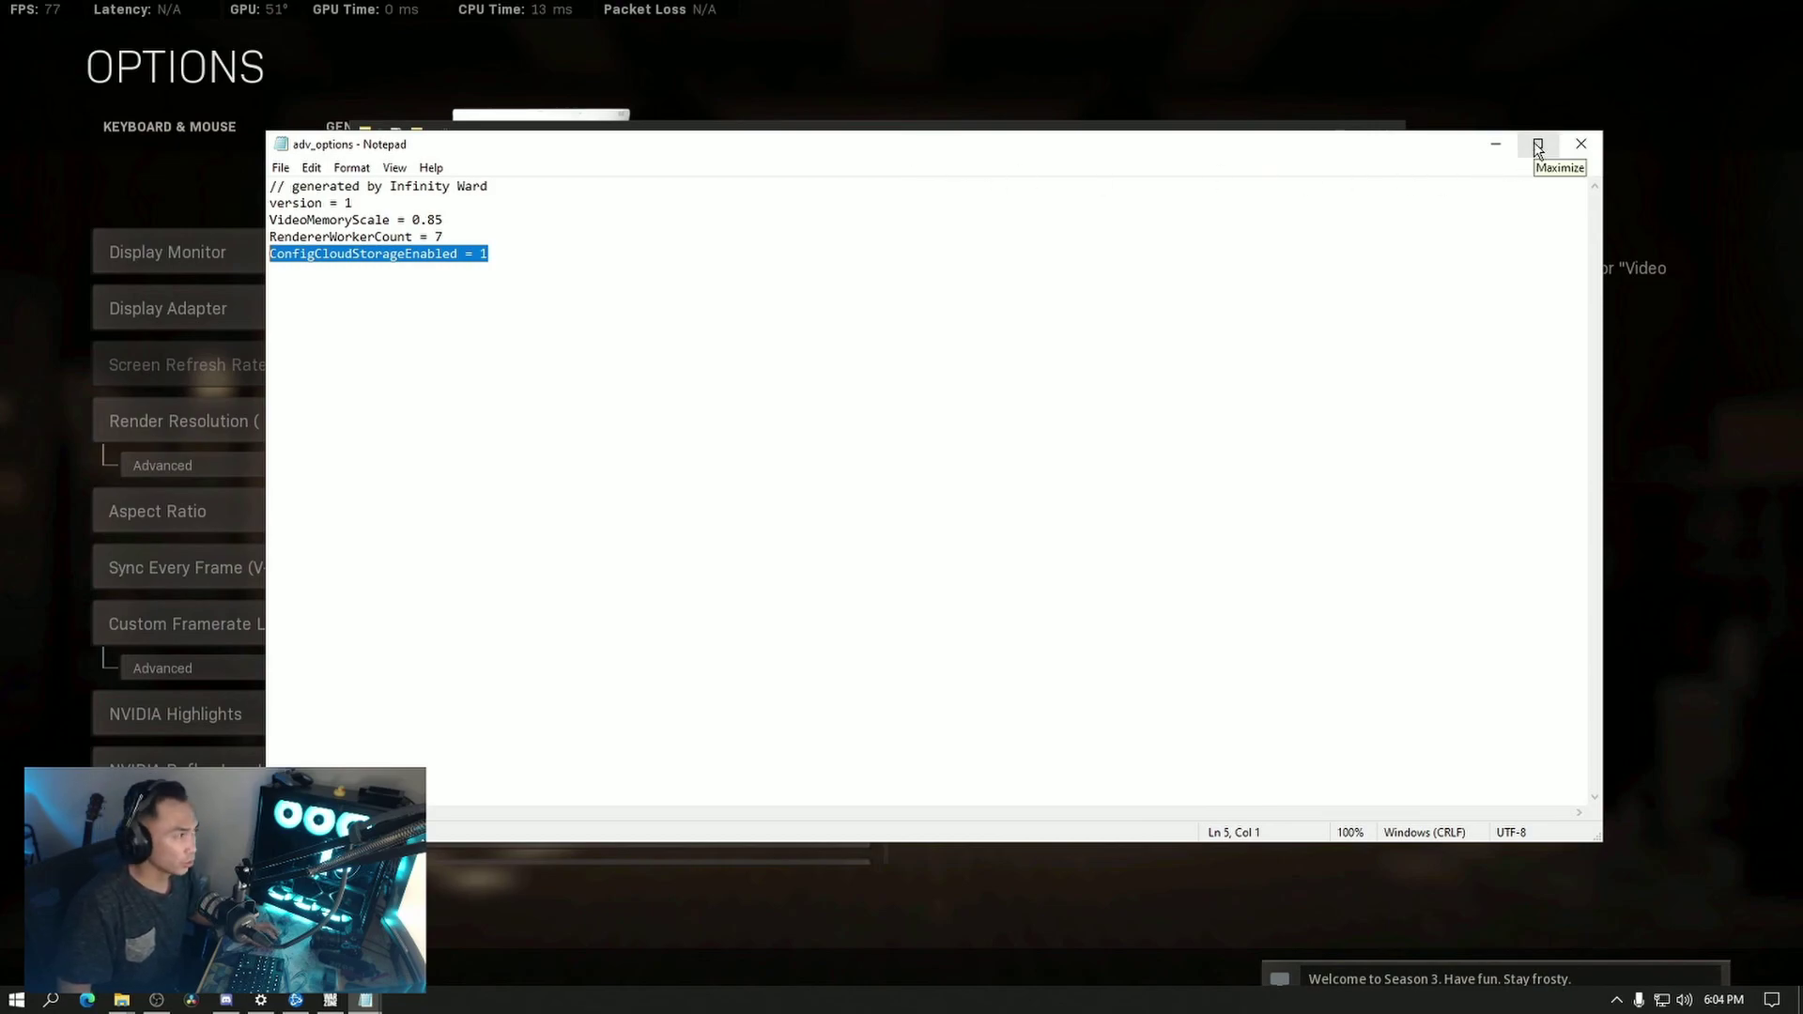
drag(1377, 141, 1381, 96)
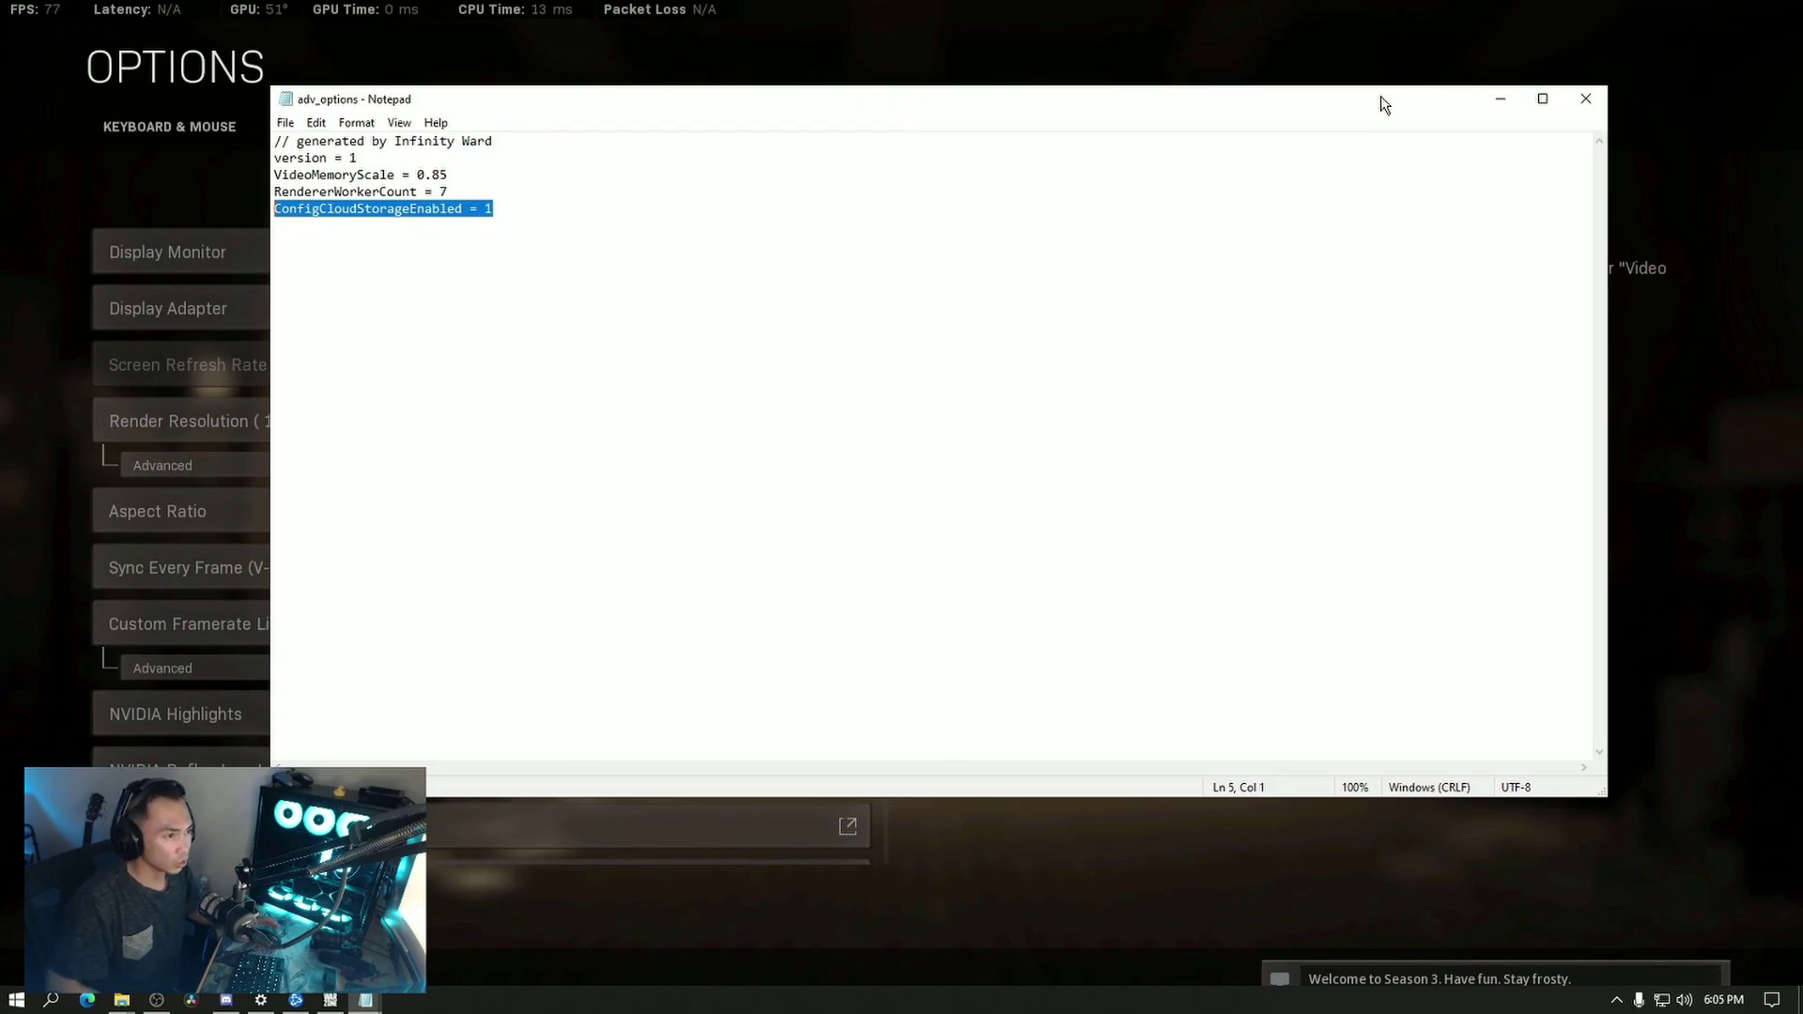